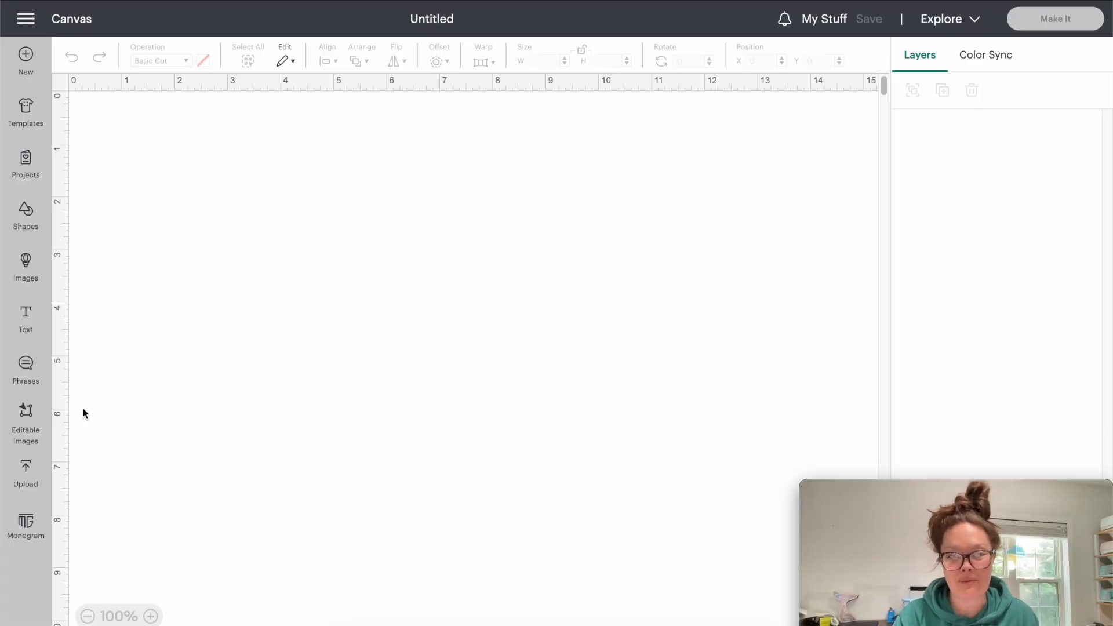
- Upload the "Party In the USA banner" file to the image library under its existing name
click(36, 479)
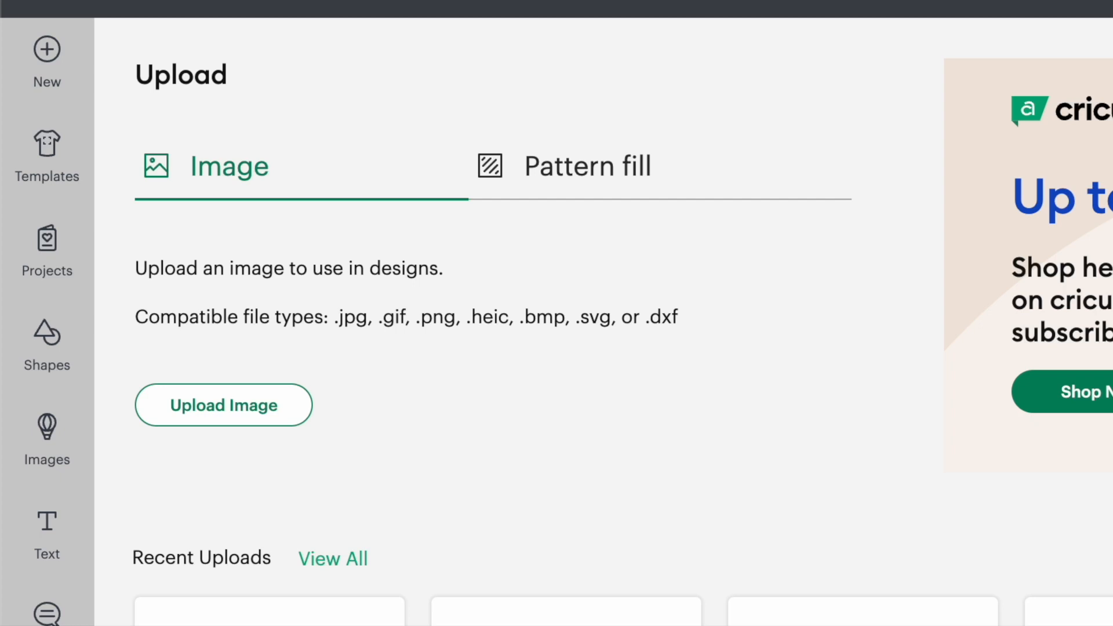
click(191, 409)
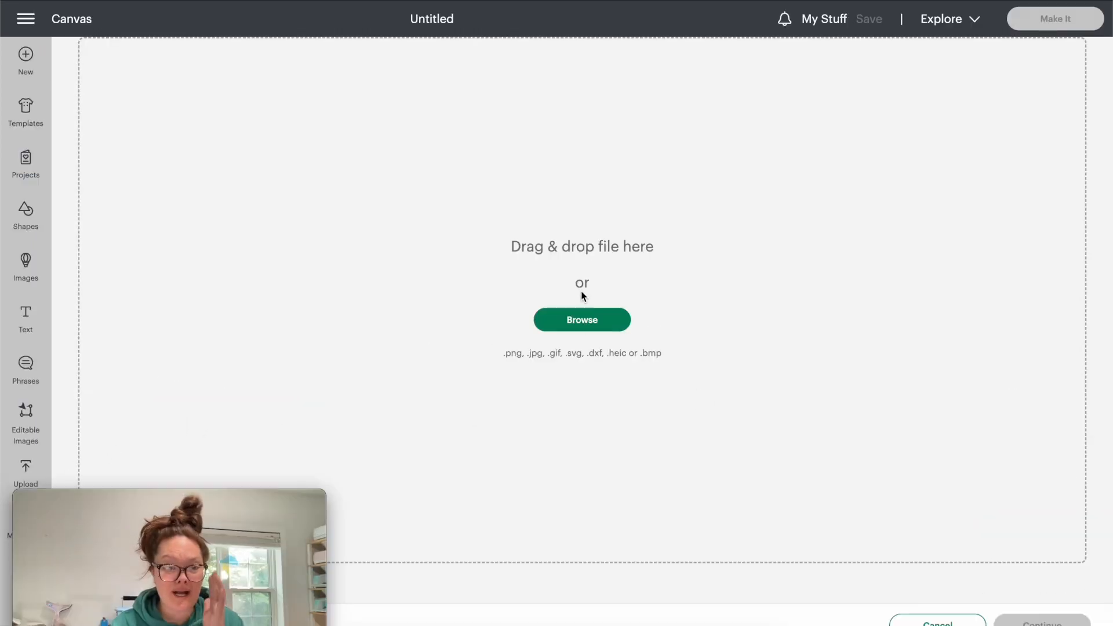
click(592, 322)
click(821, 490)
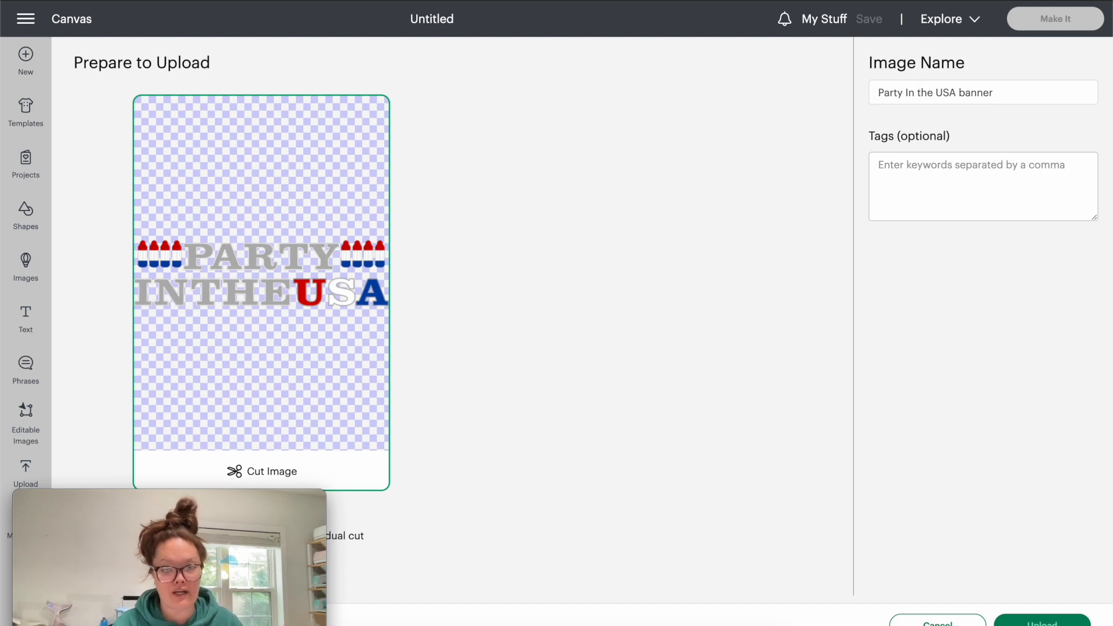
click(1032, 619)
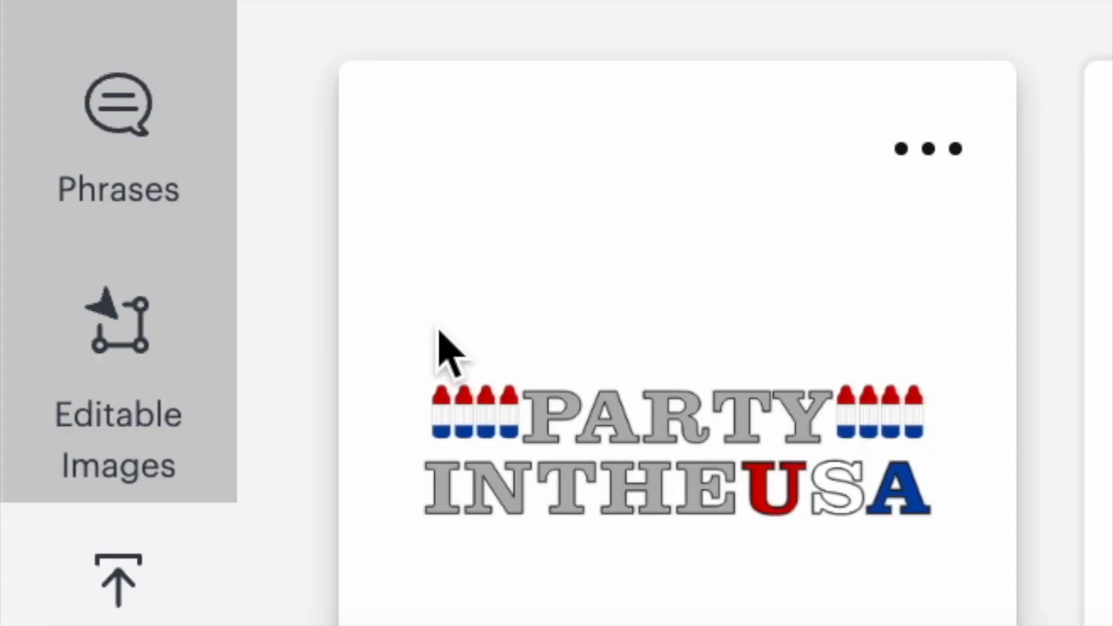
- Add the uploaded Party In the USA banner to the canvas and move it to the middle of the workspace
click(623, 263)
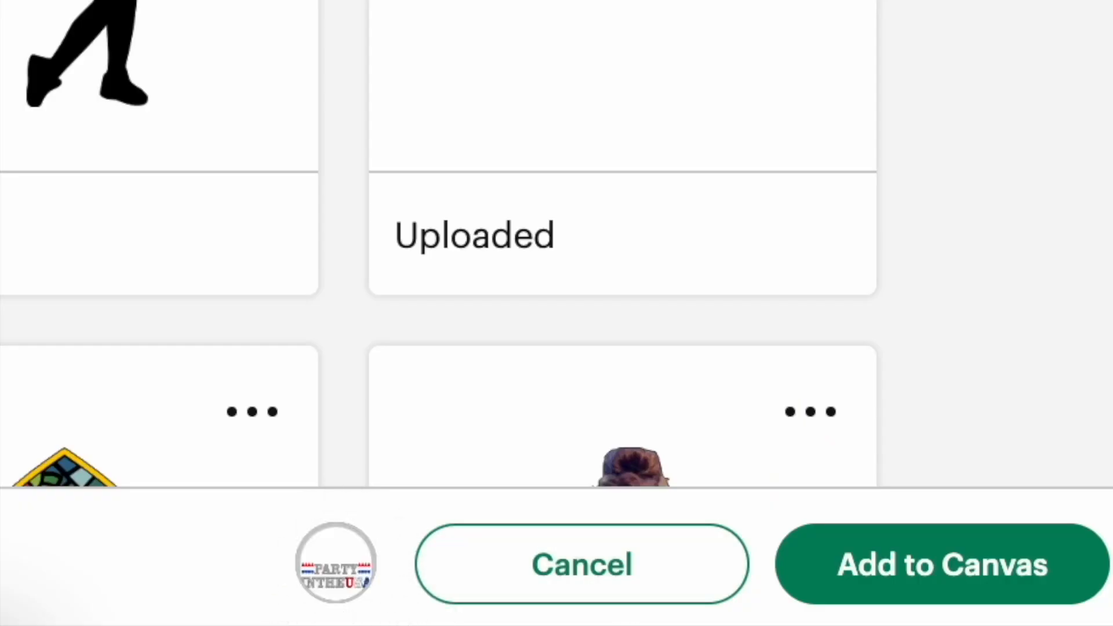
click(1028, 607)
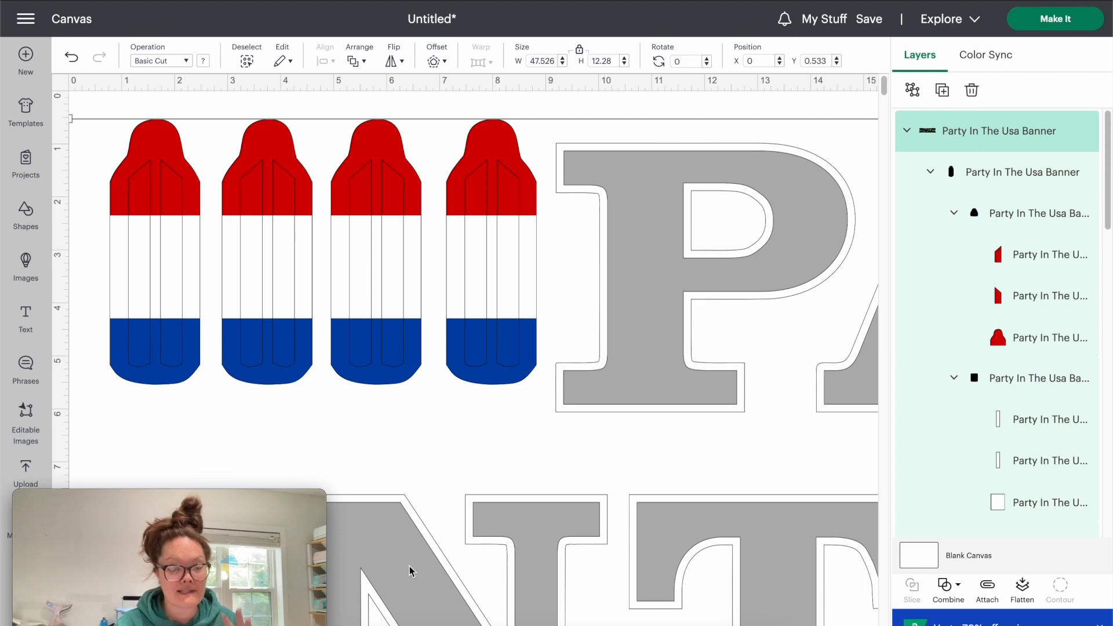
drag(204, 498, 953, 25)
click(87, 617)
click(87, 616)
drag(162, 215, 242, 360)
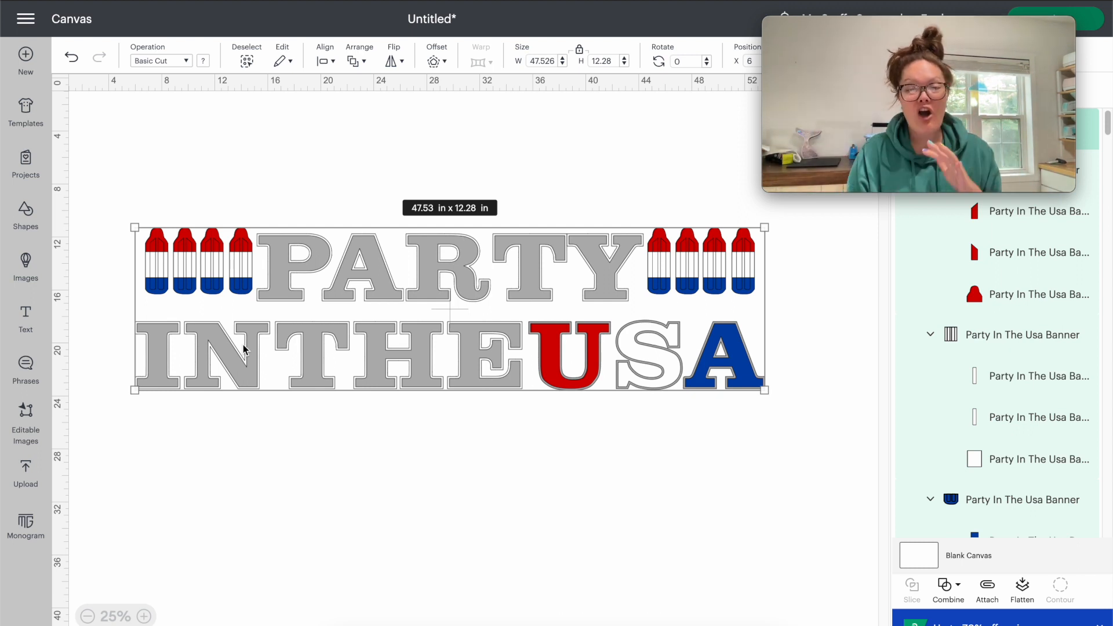
- Examine the banner's cut mats, especially the popsicle backings and connector pieces on mat 9, and return to the canvas
drag(894, 27, 791, 2)
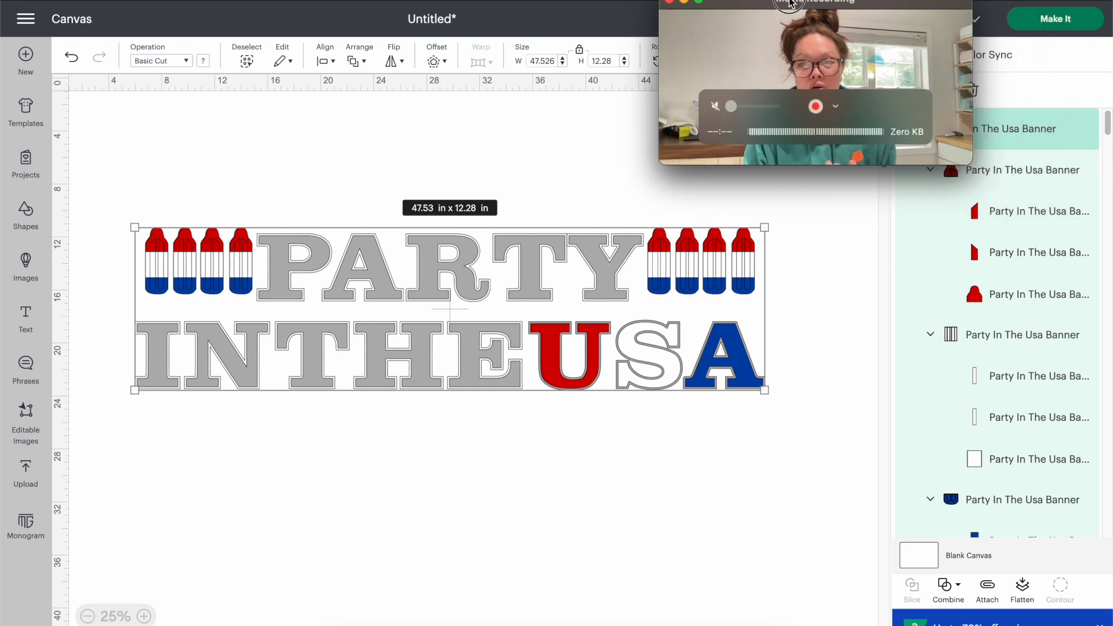
click(1051, 21)
scroll(44, 417, down, 3)
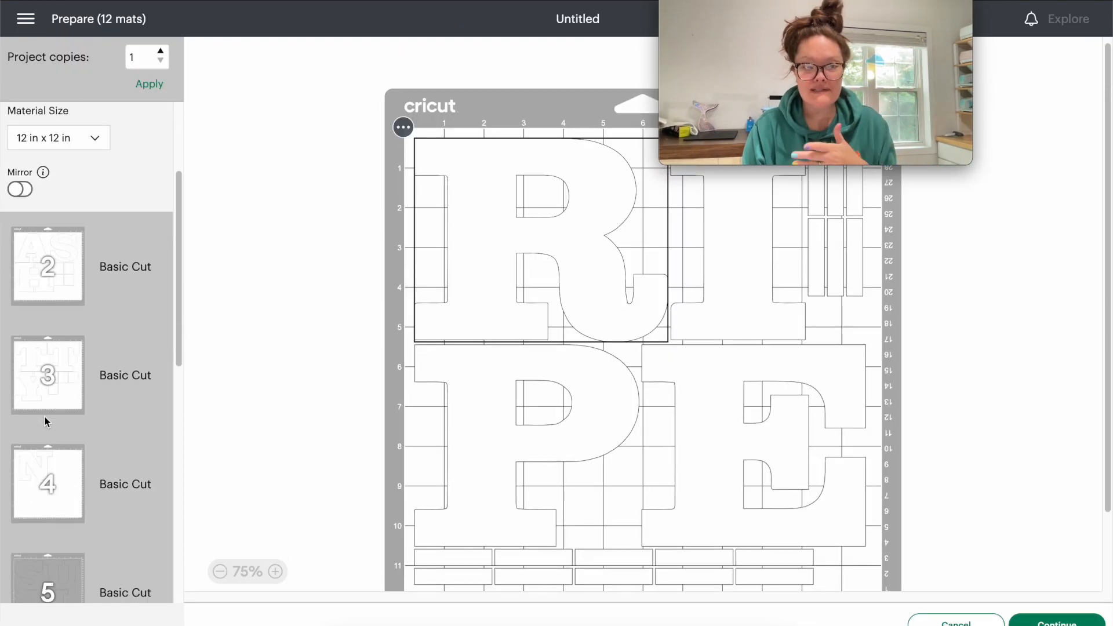
scroll(46, 416, down, 6)
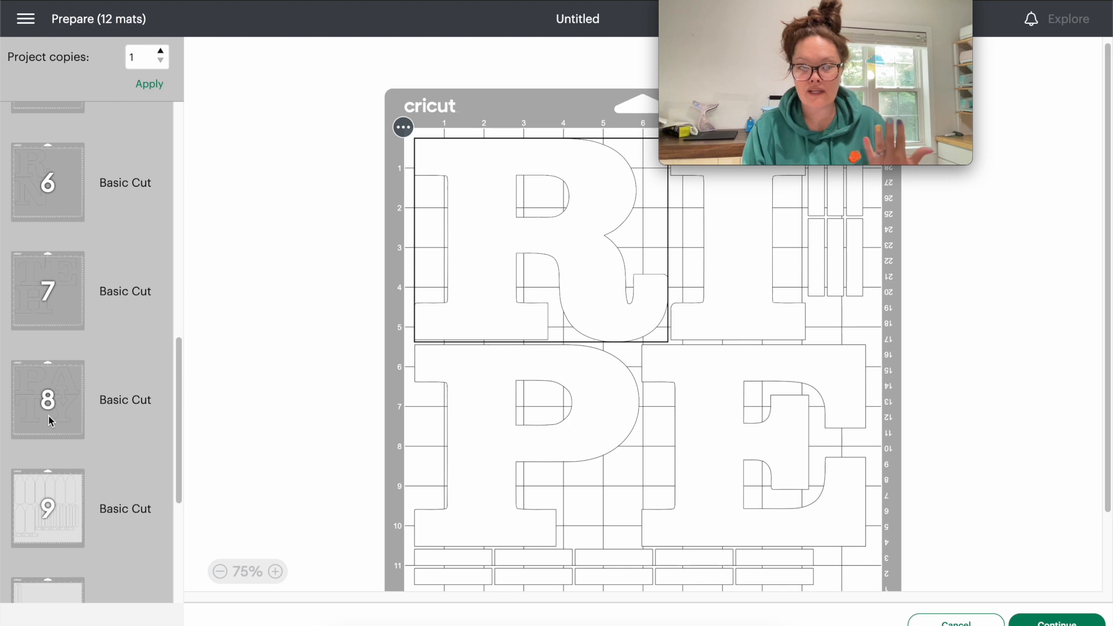
scroll(50, 419, down, 5)
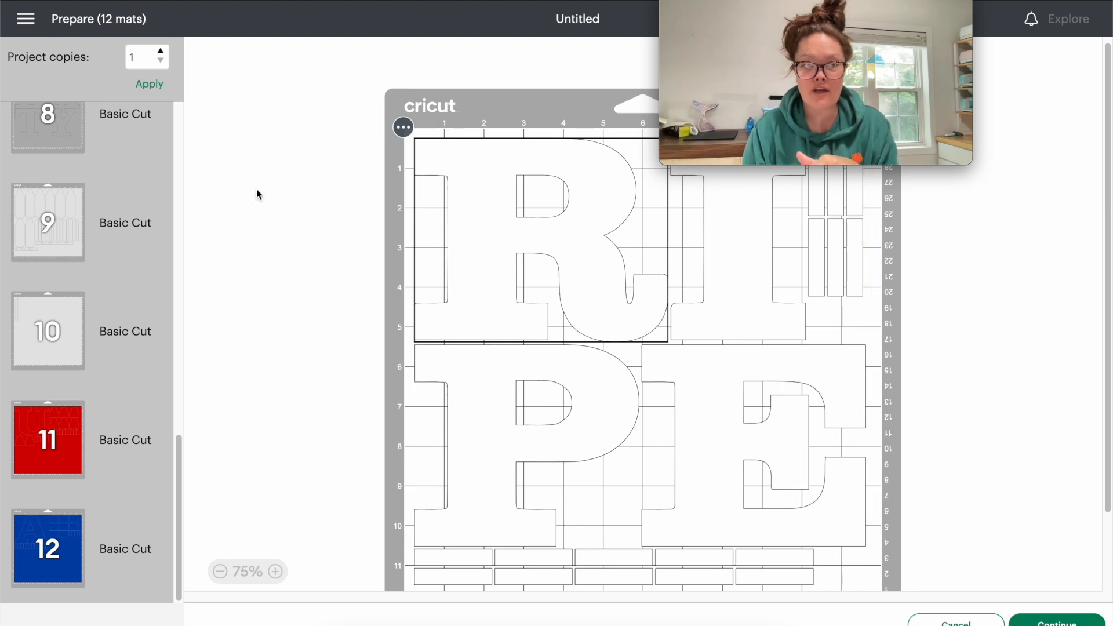
click(110, 219)
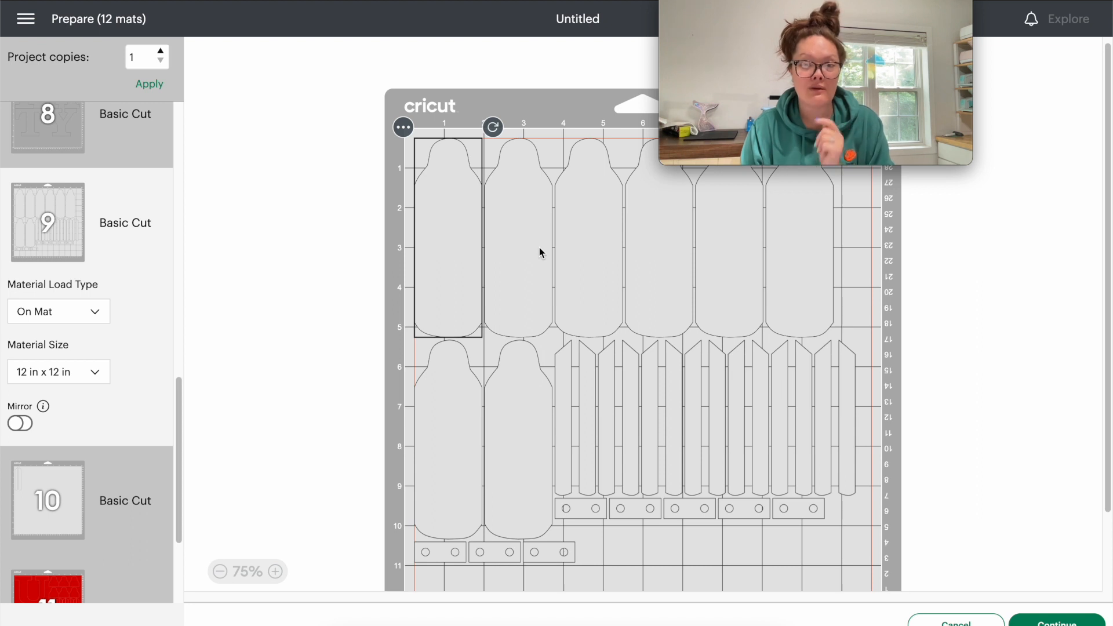
click(578, 520)
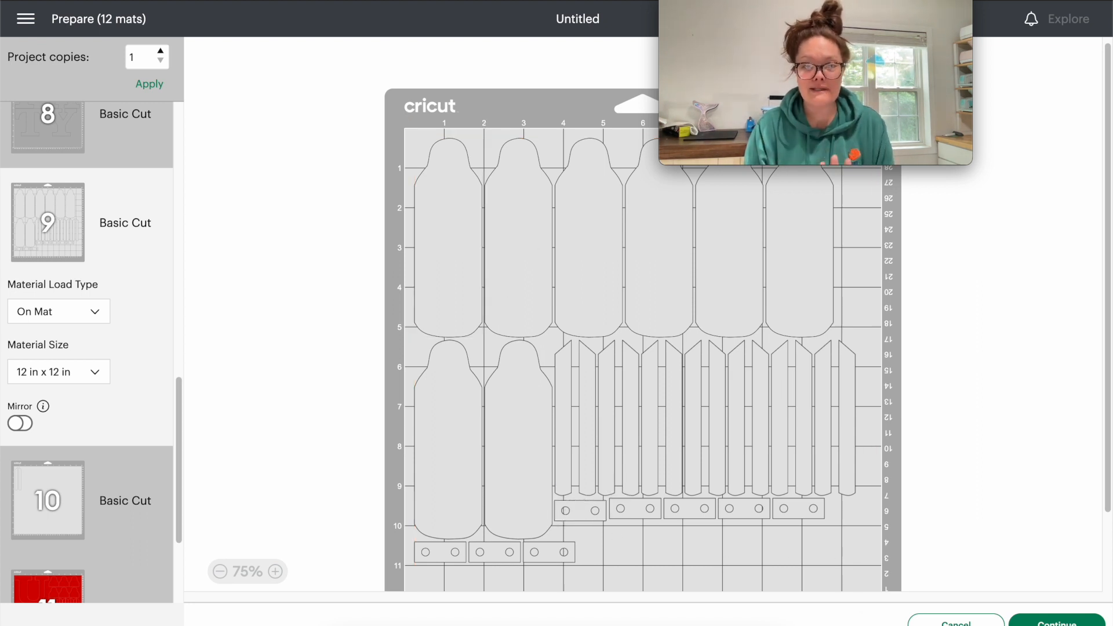
click(922, 623)
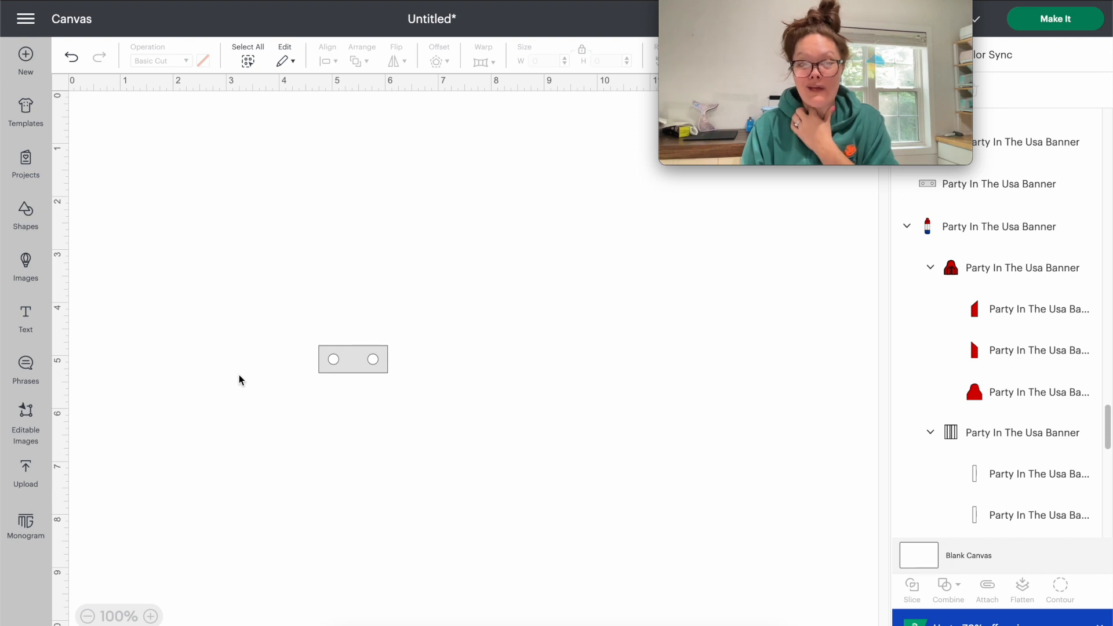
- Add a square to the canvas and position a single popsicle beside the two-hole connector piece
click(23, 210)
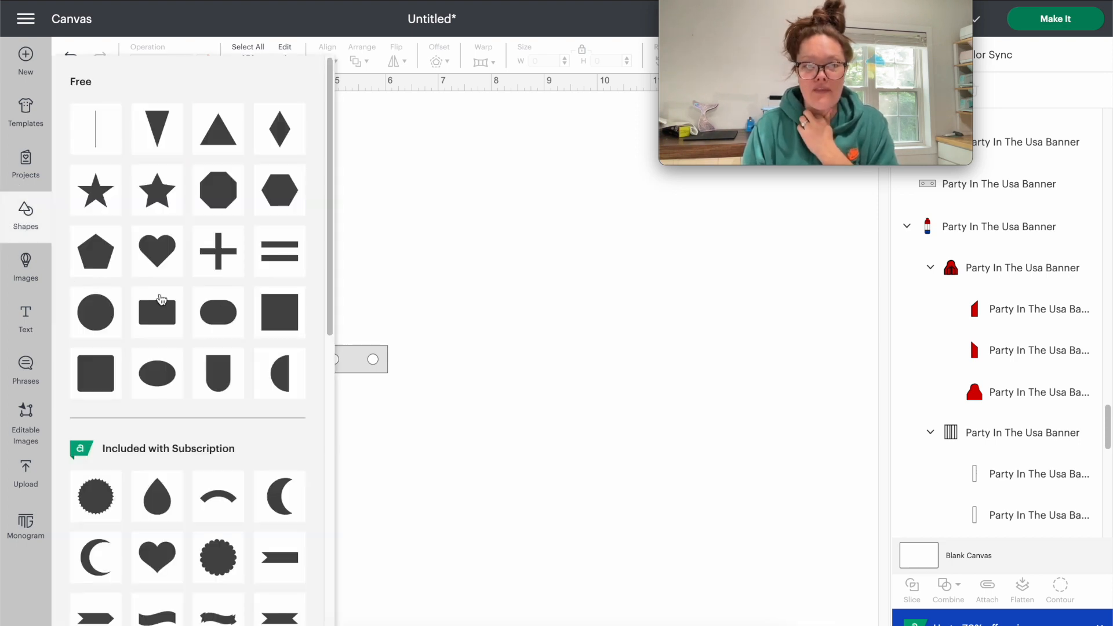
click(285, 313)
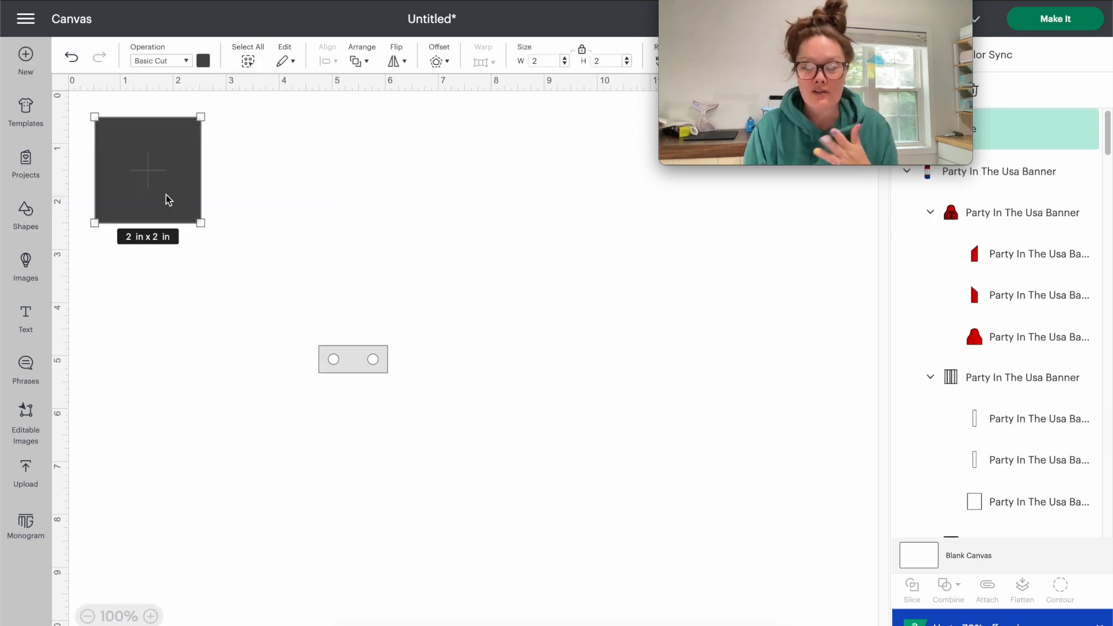
drag(169, 199, 267, 292)
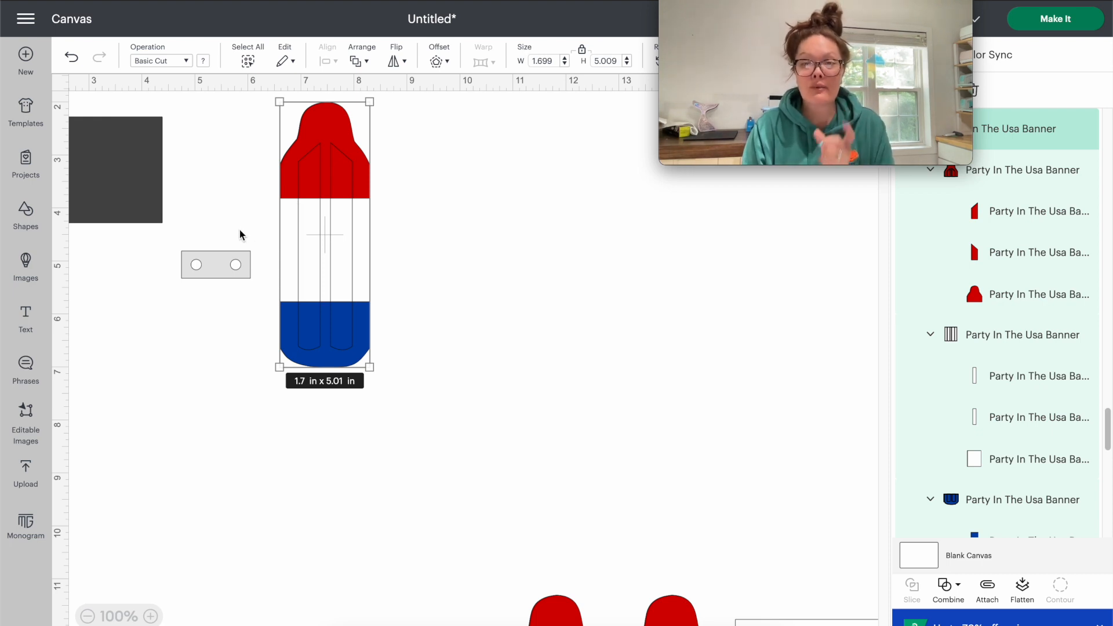
click(213, 272)
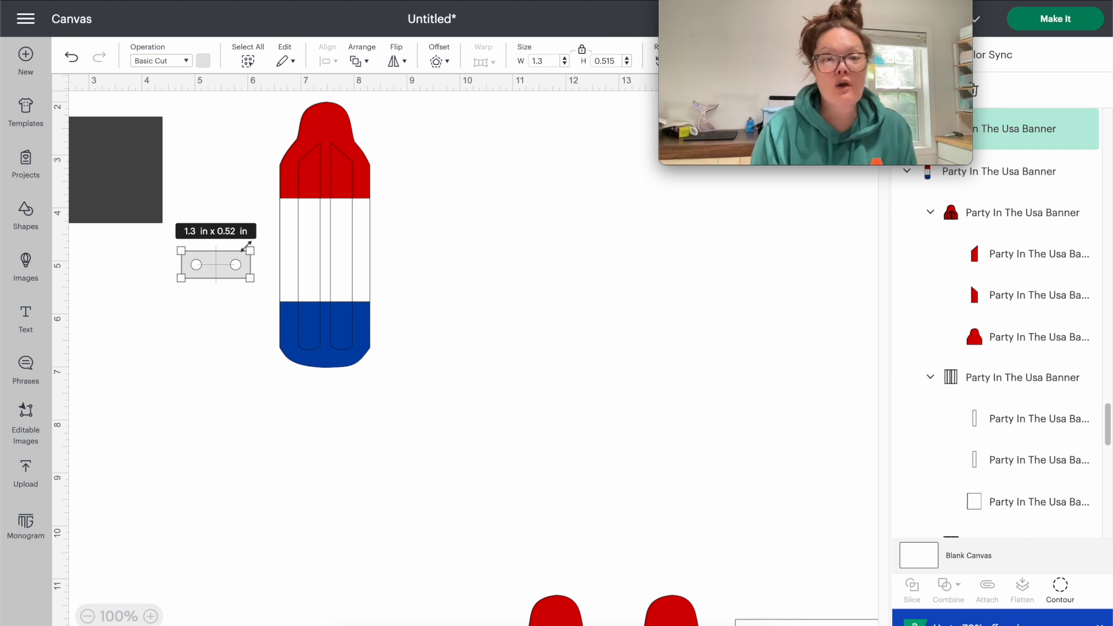
drag(284, 237, 277, 237)
click(277, 238)
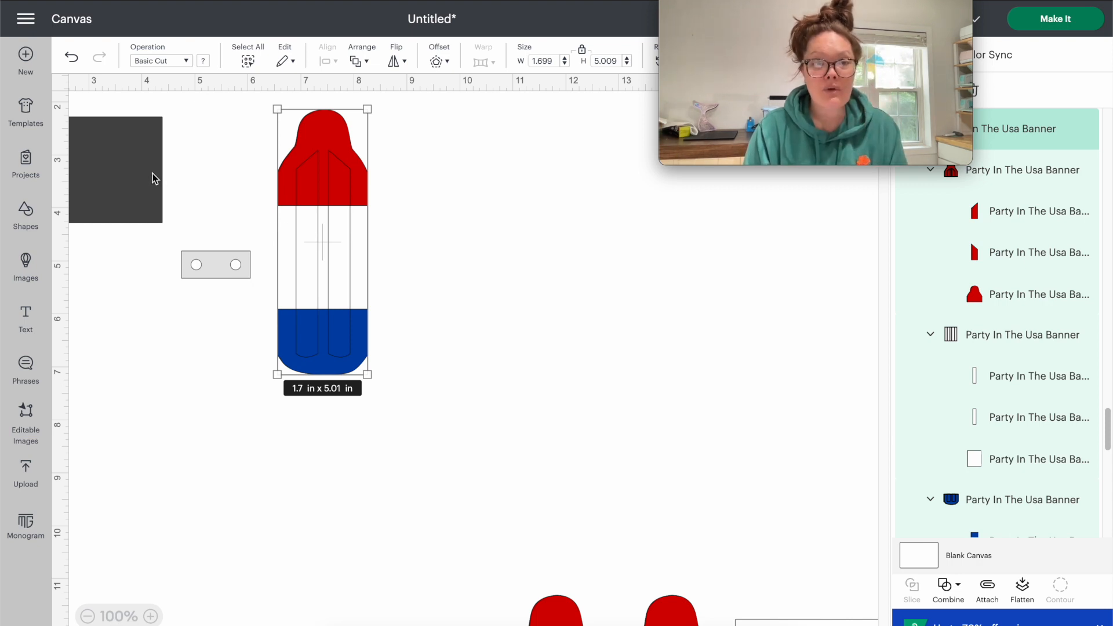
- Unlock the square's proportions and resize it to a rectangle about 1.42 by 0.51 in across the popsicle's red section
drag(150, 173, 206, 186)
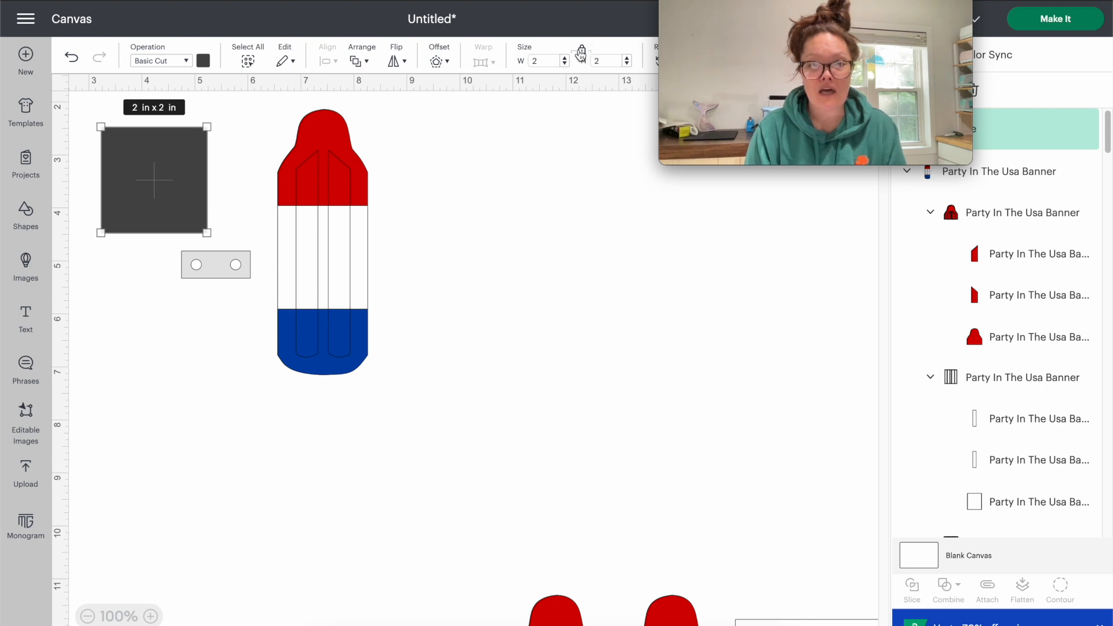
drag(144, 174, 328, 195)
drag(390, 268, 360, 189)
drag(330, 180, 331, 181)
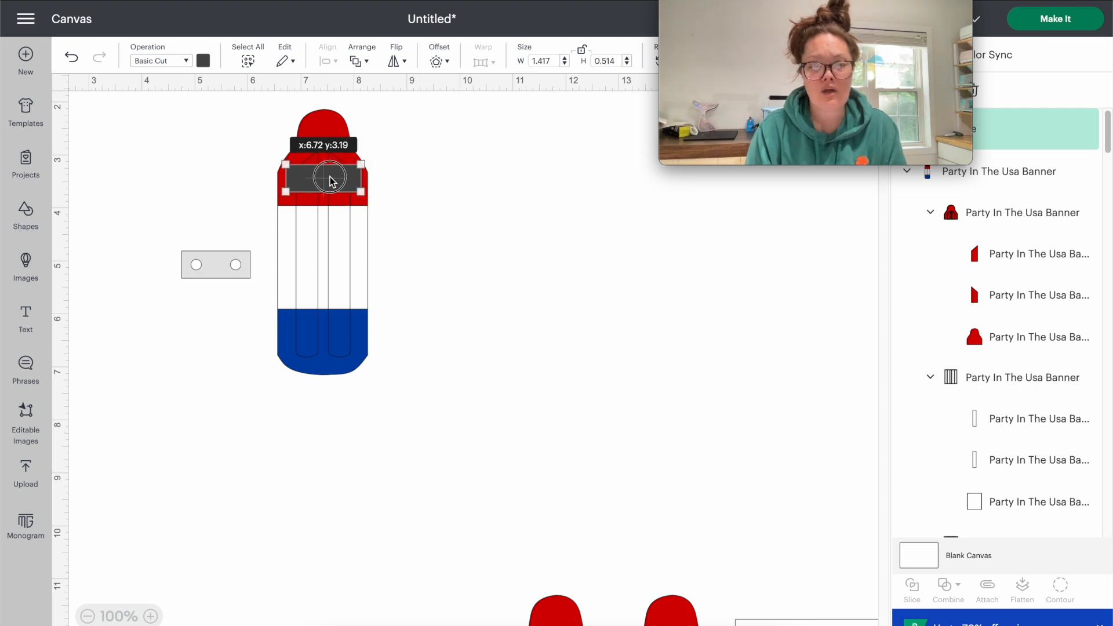
drag(330, 180, 330, 180)
- Move the dark rectangle off the popsicle to the empty area above the two-hole connector piece
click(247, 172)
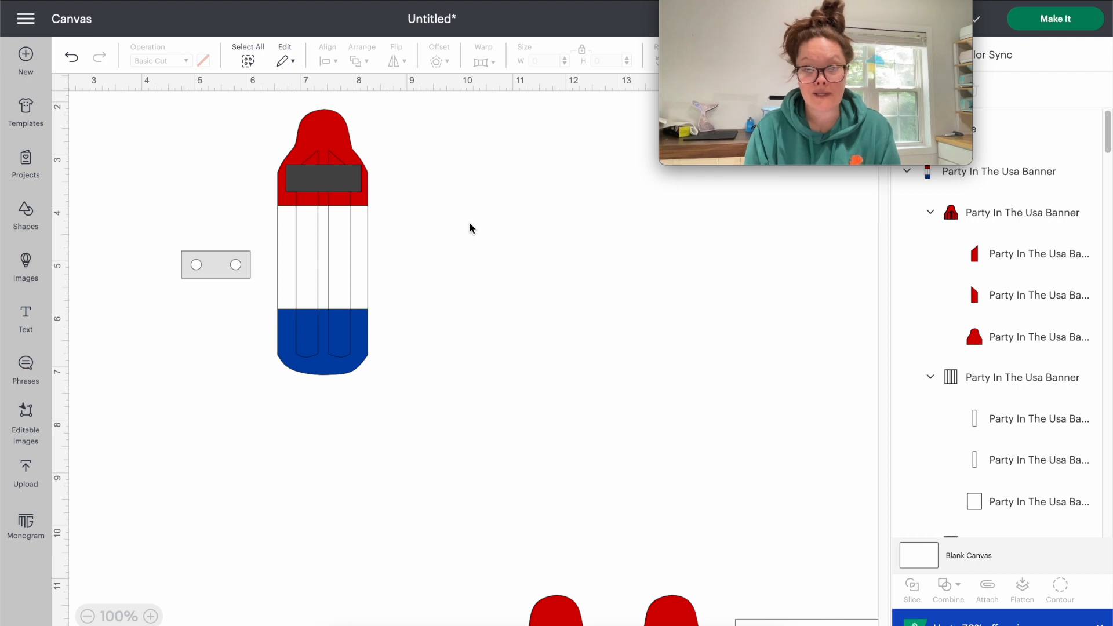
click(338, 182)
click(397, 177)
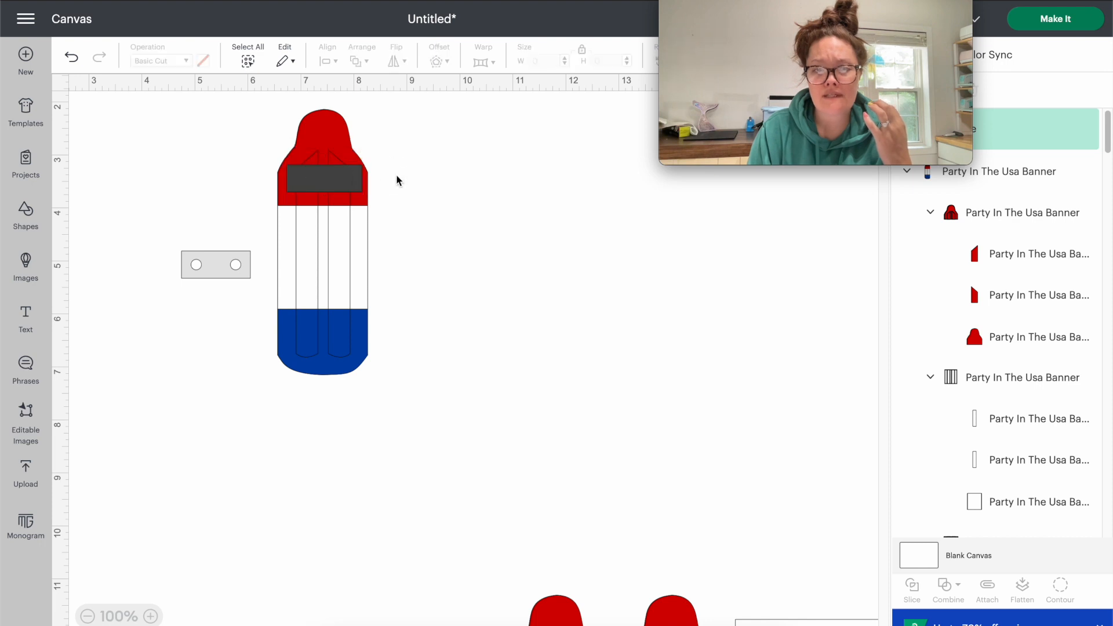
click(333, 177)
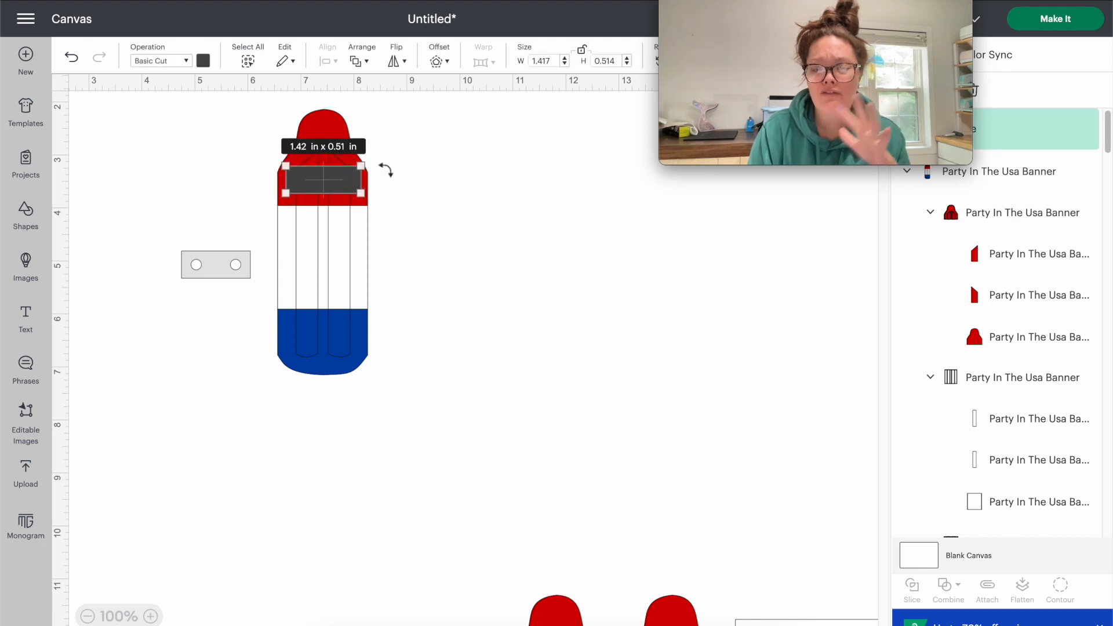
click(493, 202)
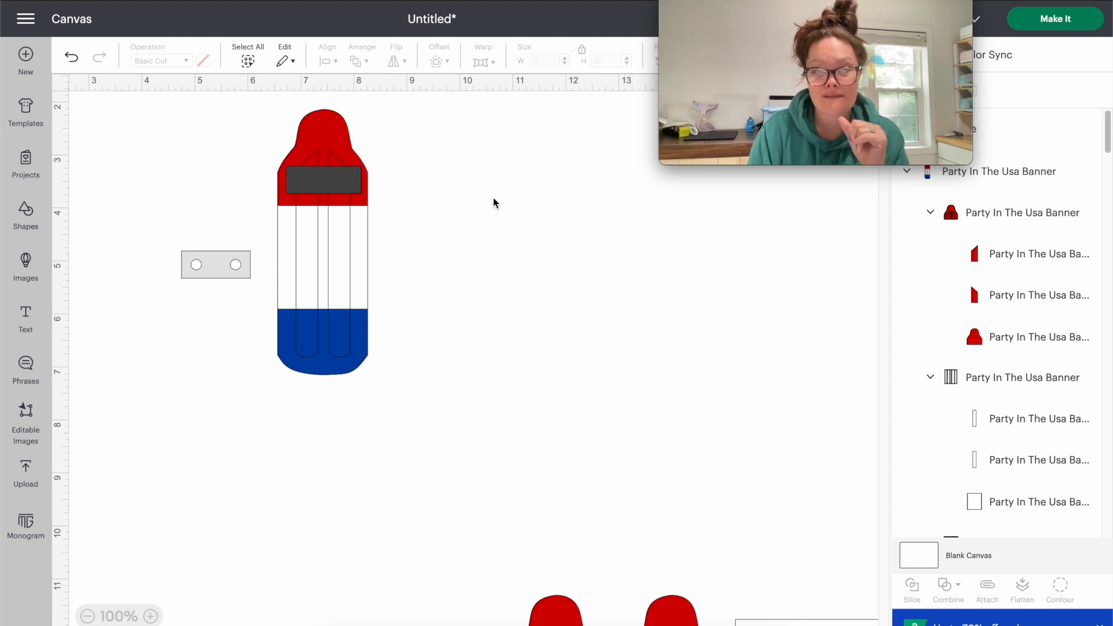
drag(351, 187, 227, 187)
- Add a circle to the canvas and color it the same light gray as the connector piece
click(21, 224)
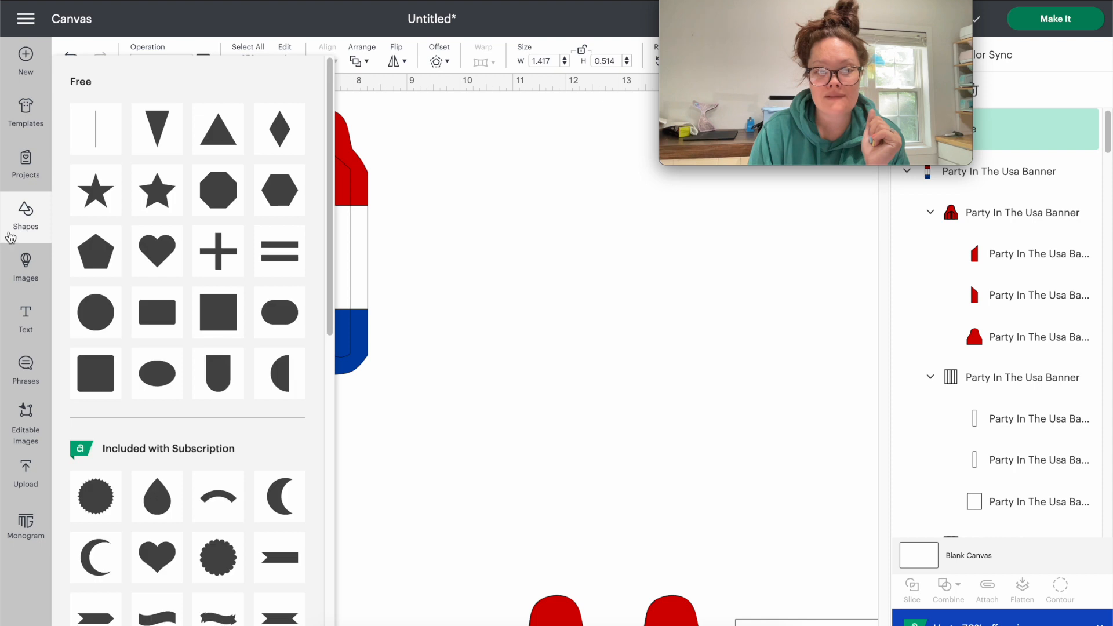
click(108, 318)
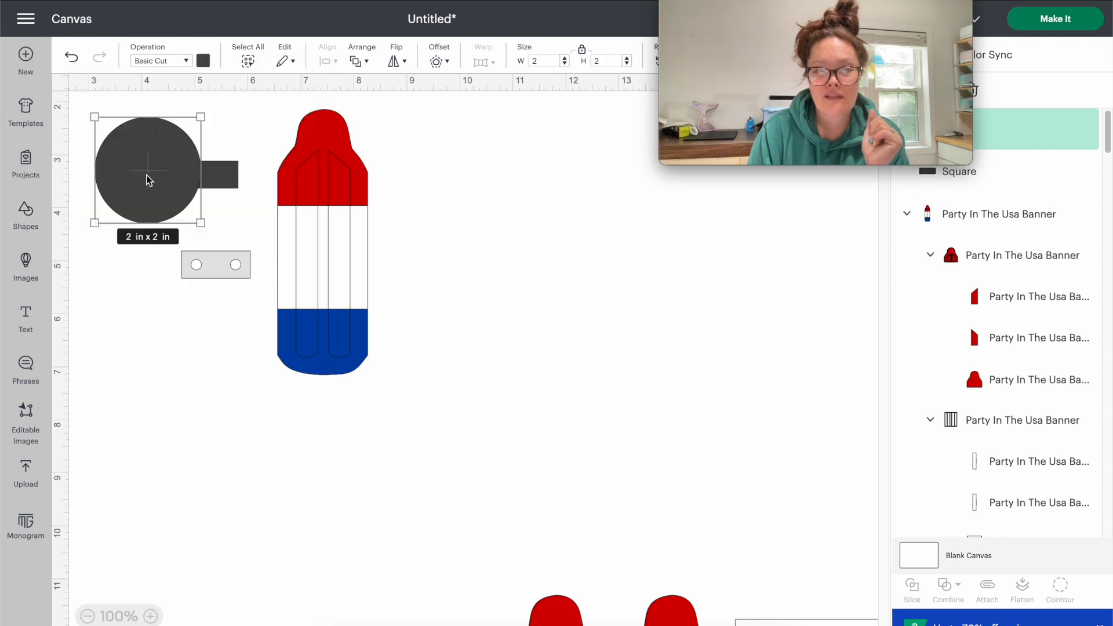
click(203, 60)
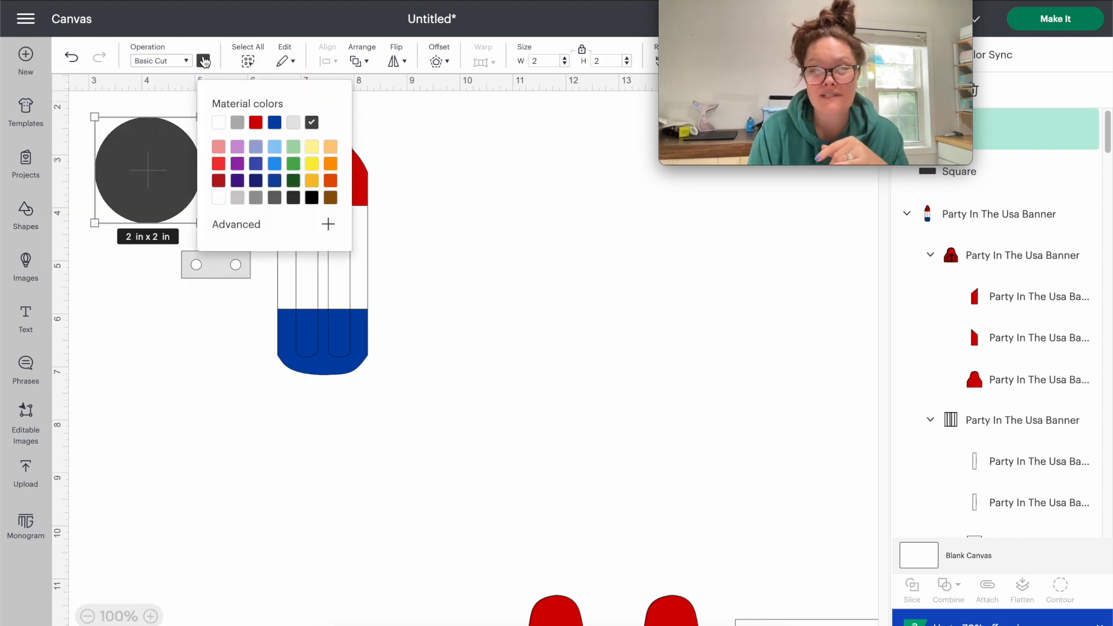
click(219, 123)
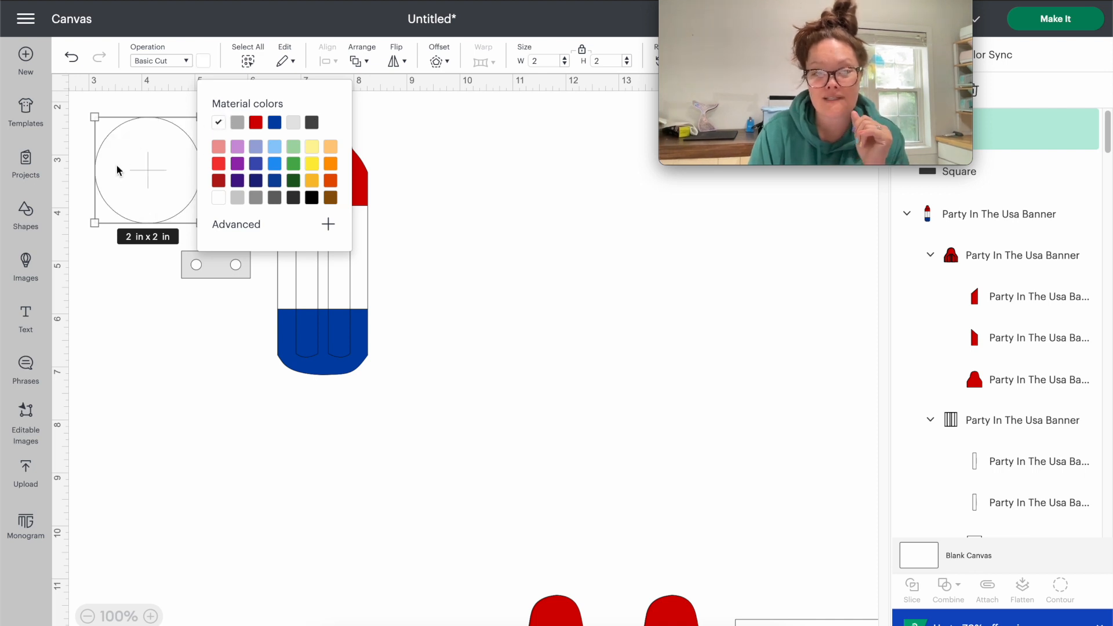
click(237, 123)
click(293, 123)
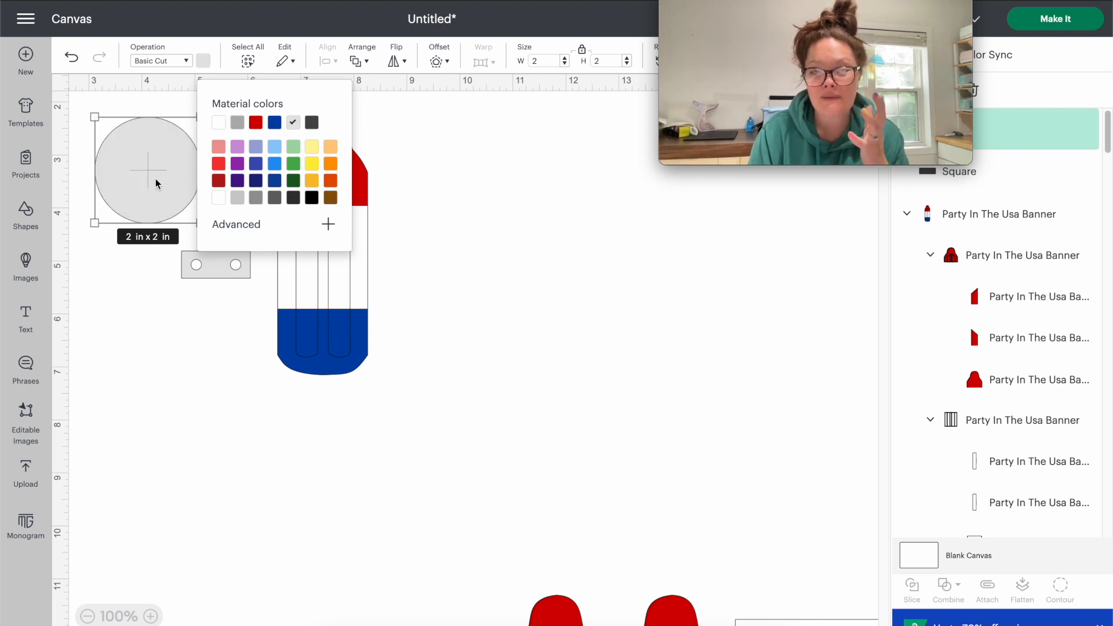
- Place the circle on the left end of the dark rectangle and resize it to 0.20 in wide with proportions locked
drag(155, 184, 179, 260)
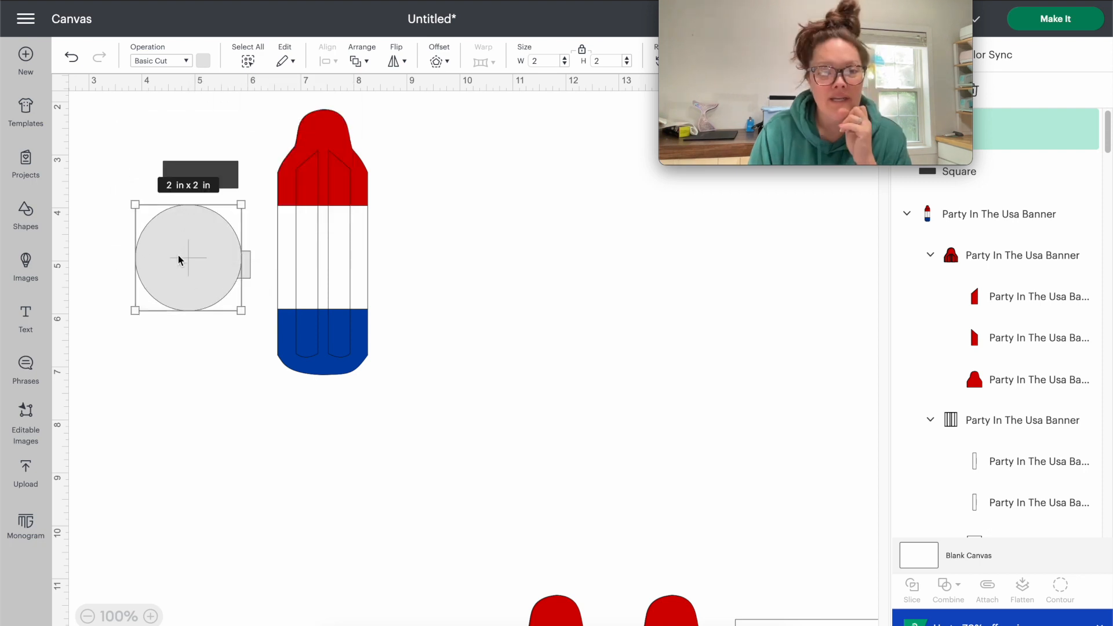
drag(242, 313, 195, 175)
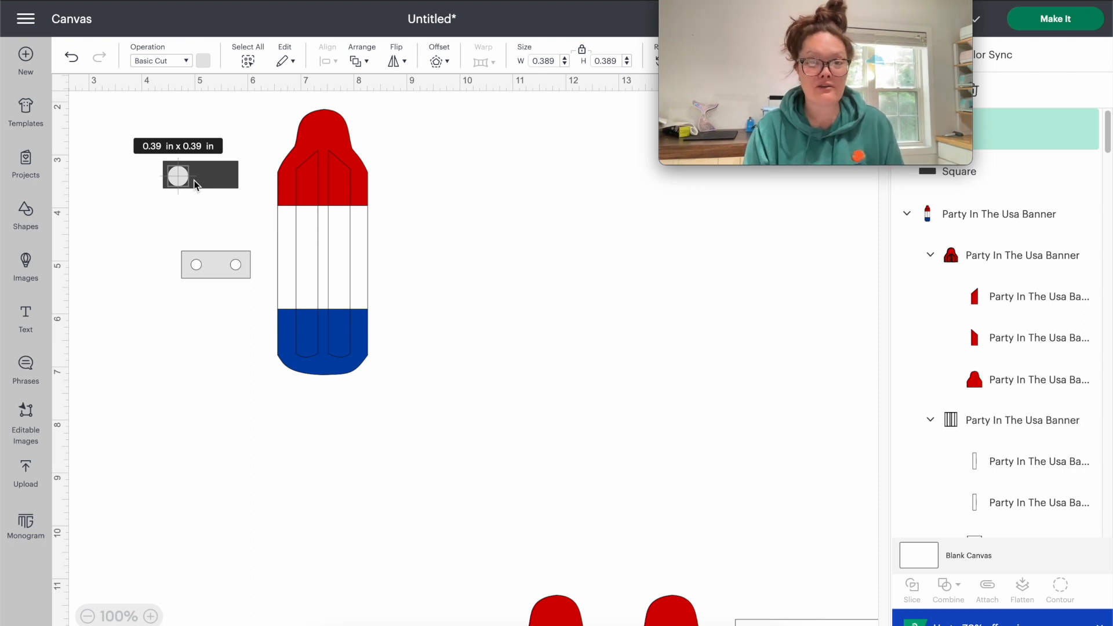
click(543, 61)
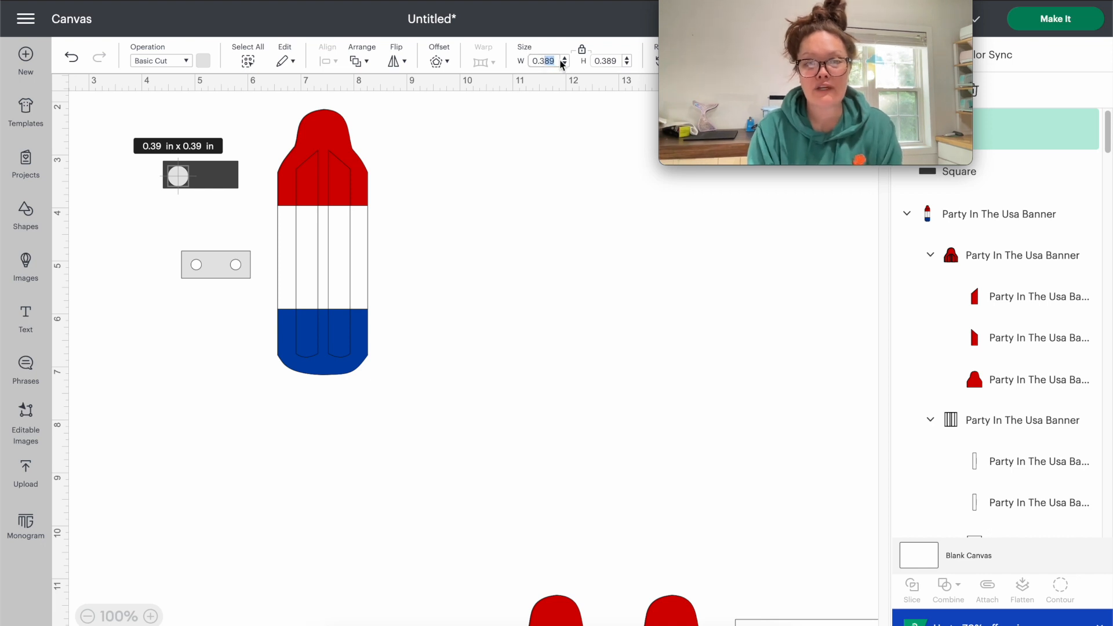
text(0.20)
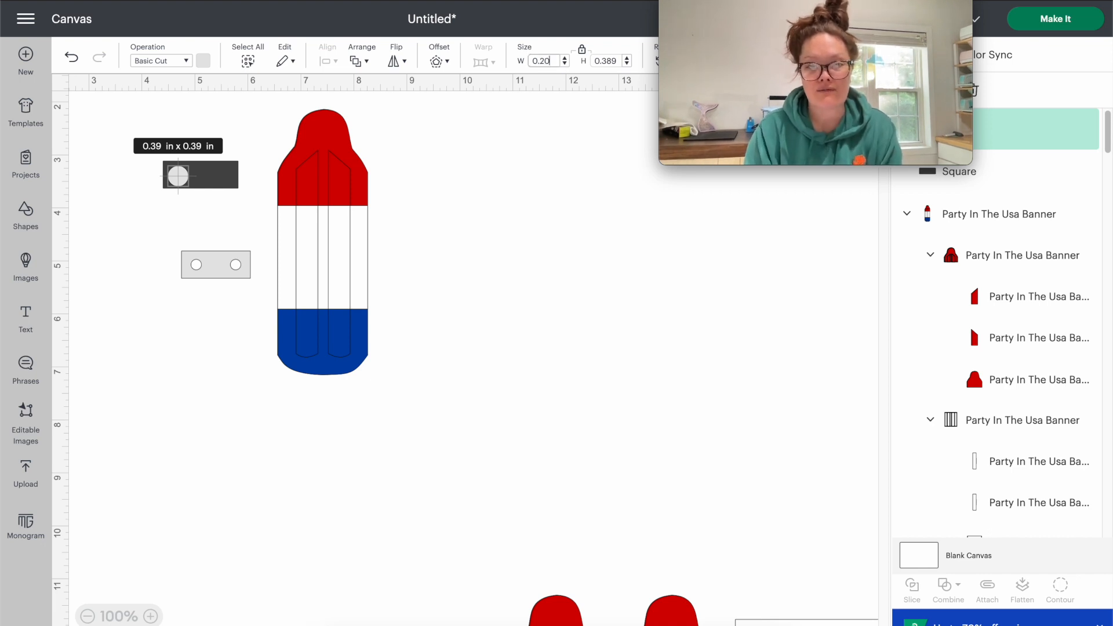
key(Return)
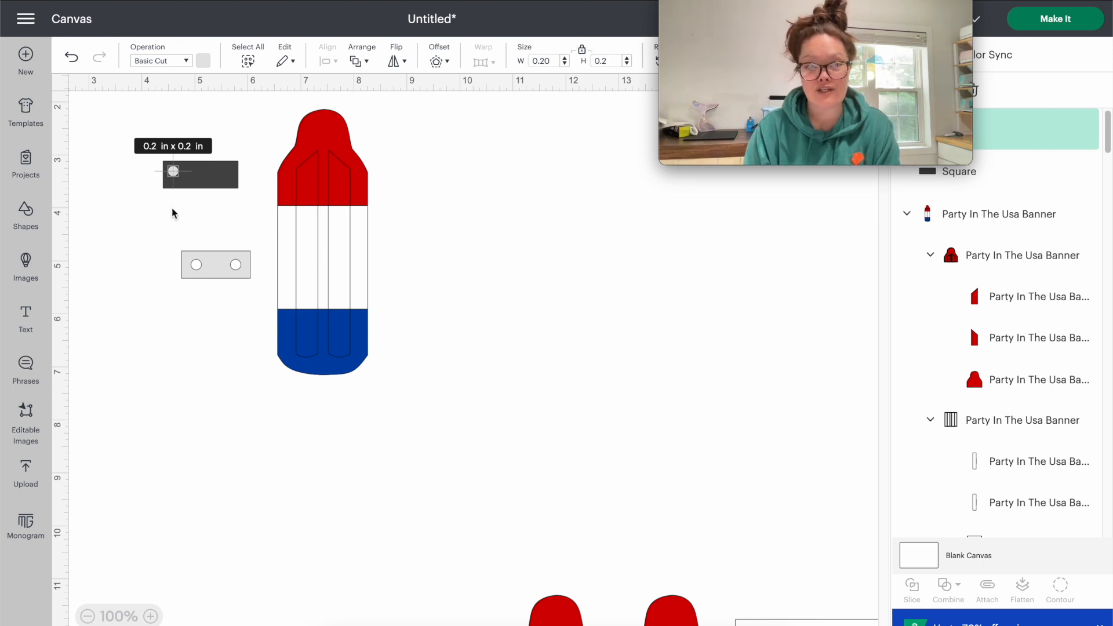
- Duplicate the 0.2 in circle and place the two circles apart on the dark rectangle, matching the connector piece's hole layout
drag(175, 173, 182, 136)
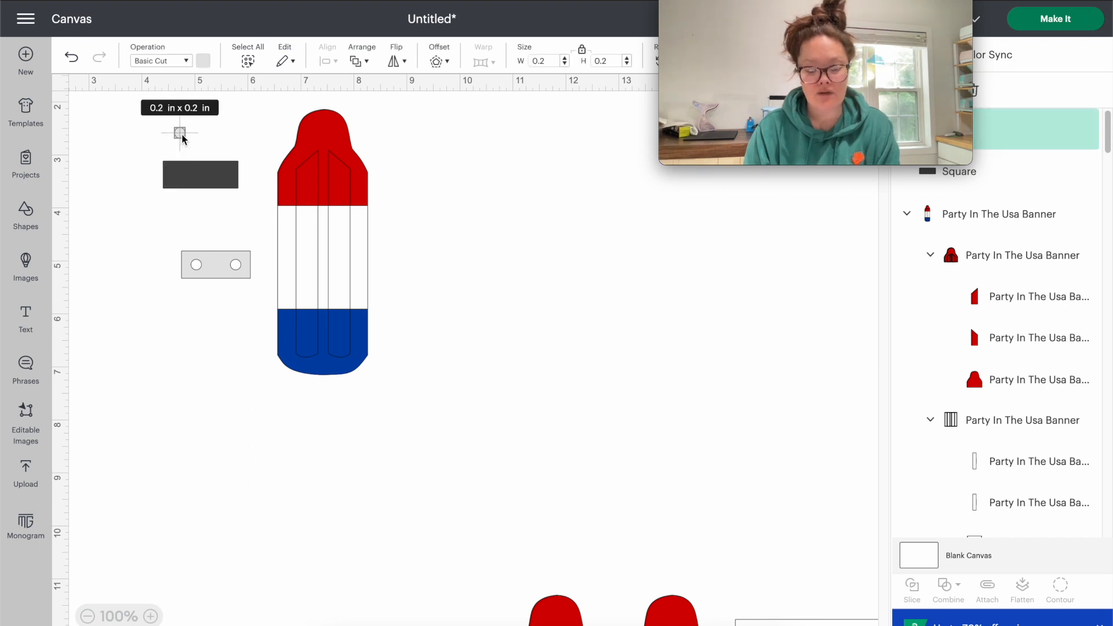
key(ctrl+v)
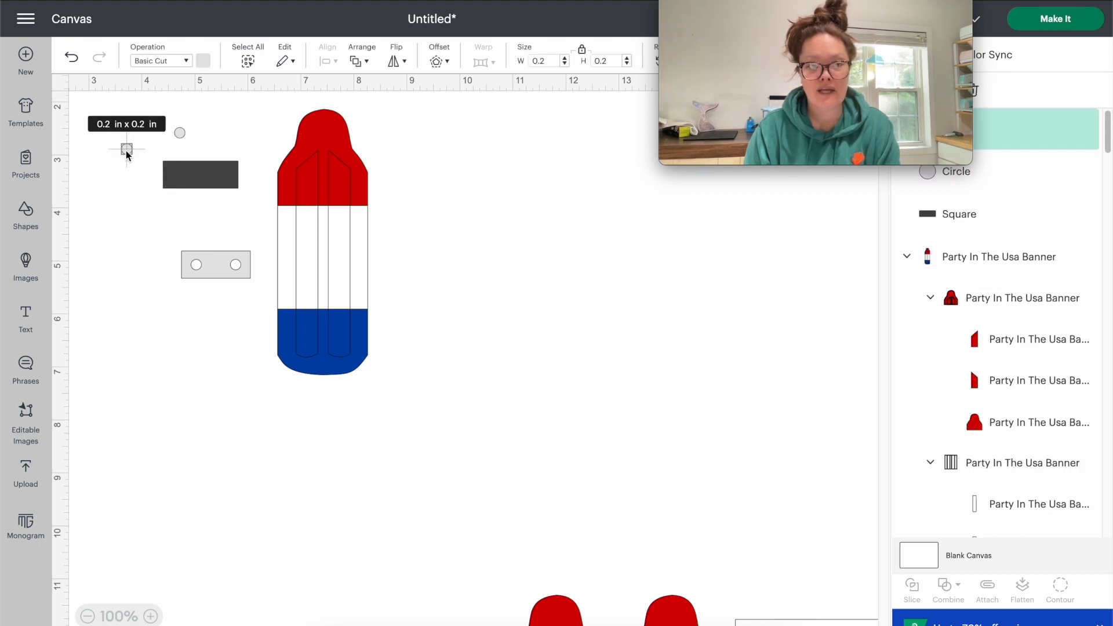
drag(127, 152, 220, 179)
drag(179, 134, 219, 179)
click(223, 179)
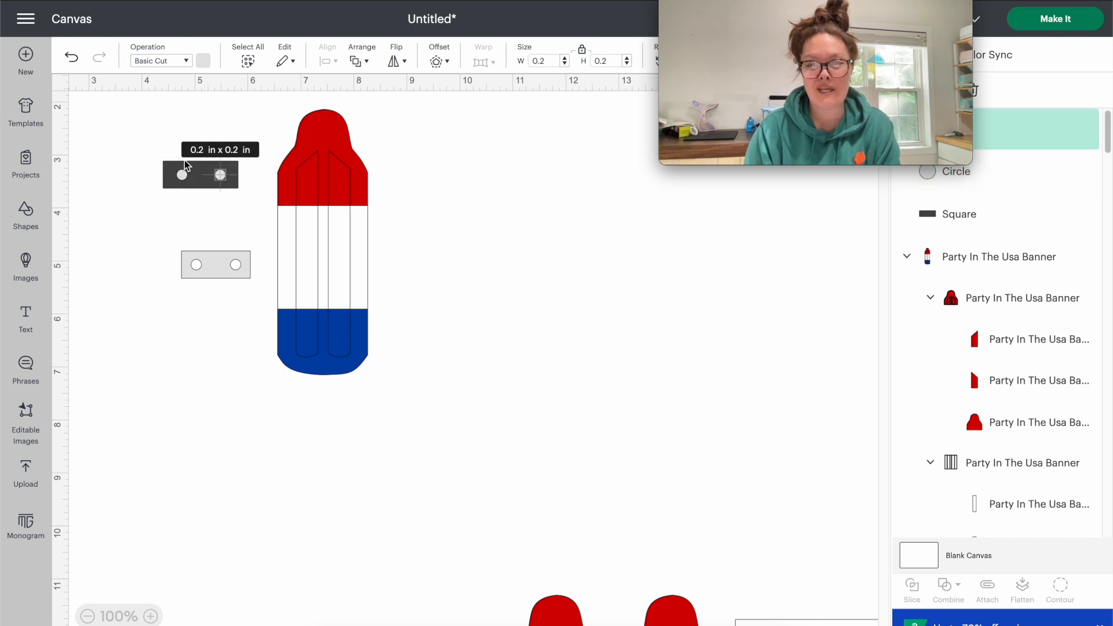
click(166, 107)
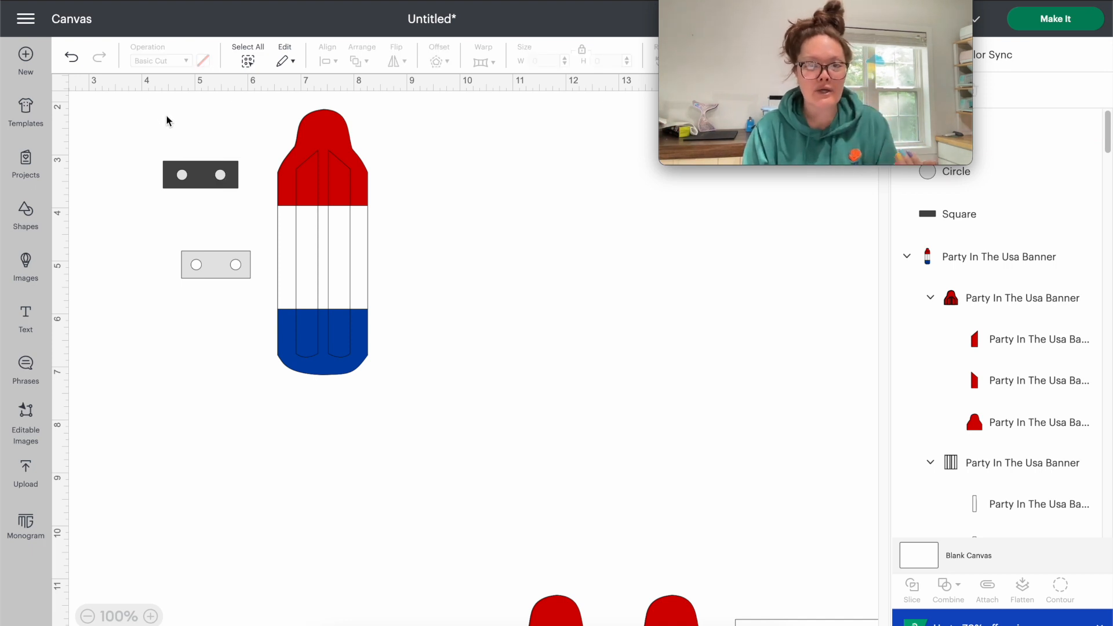
- Try aligning the tops of the two circles, undo that alignment, and weld both circles into one shape
click(987, 172)
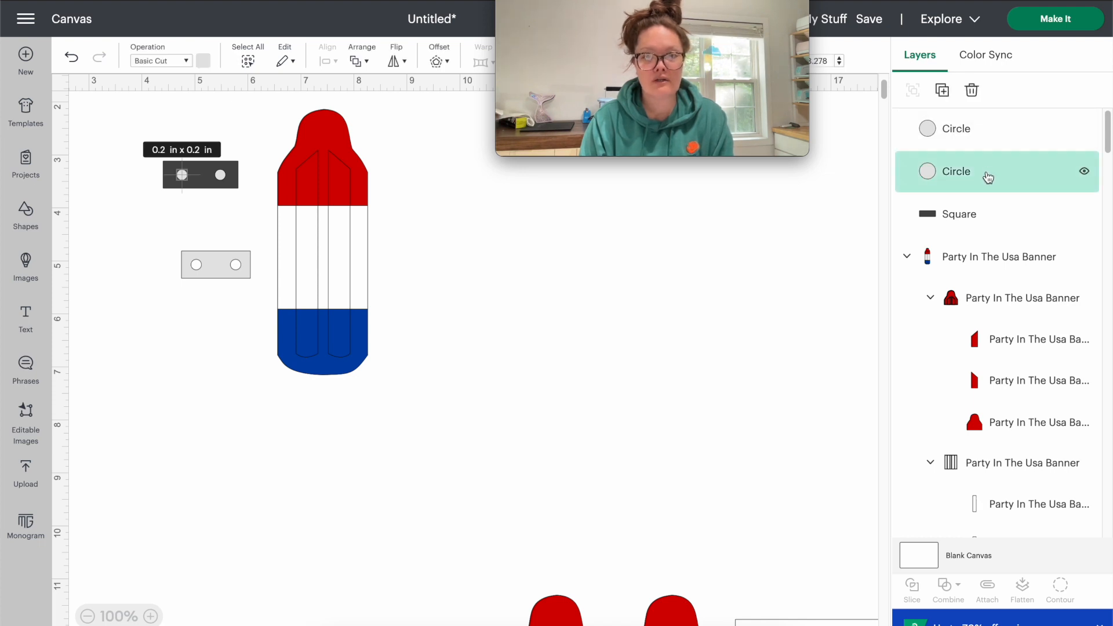
shift+click(986, 133)
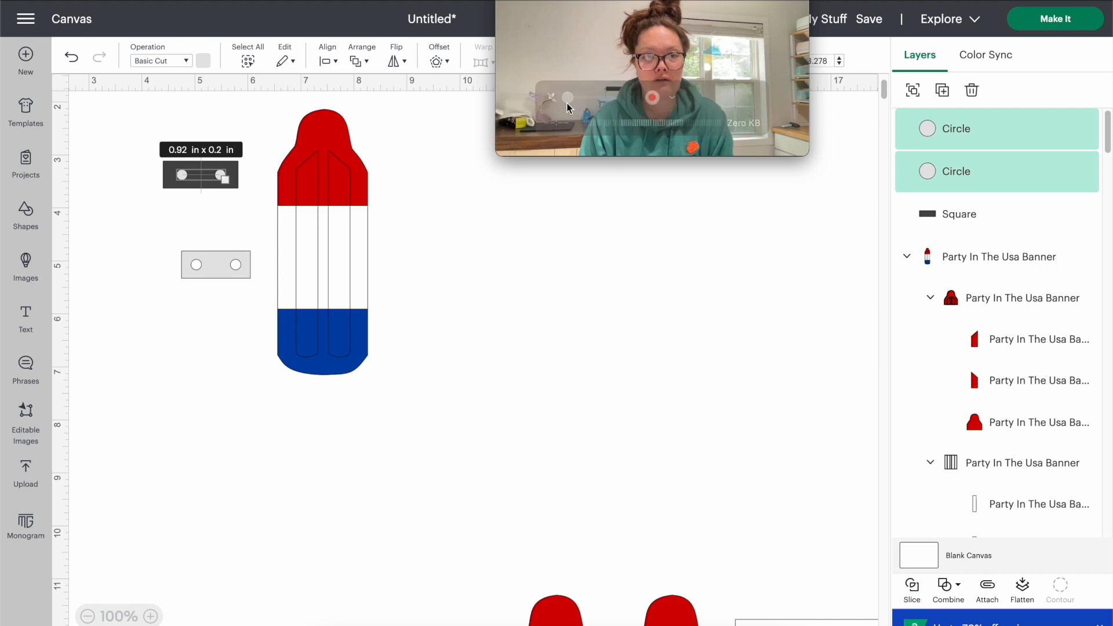
click(325, 61)
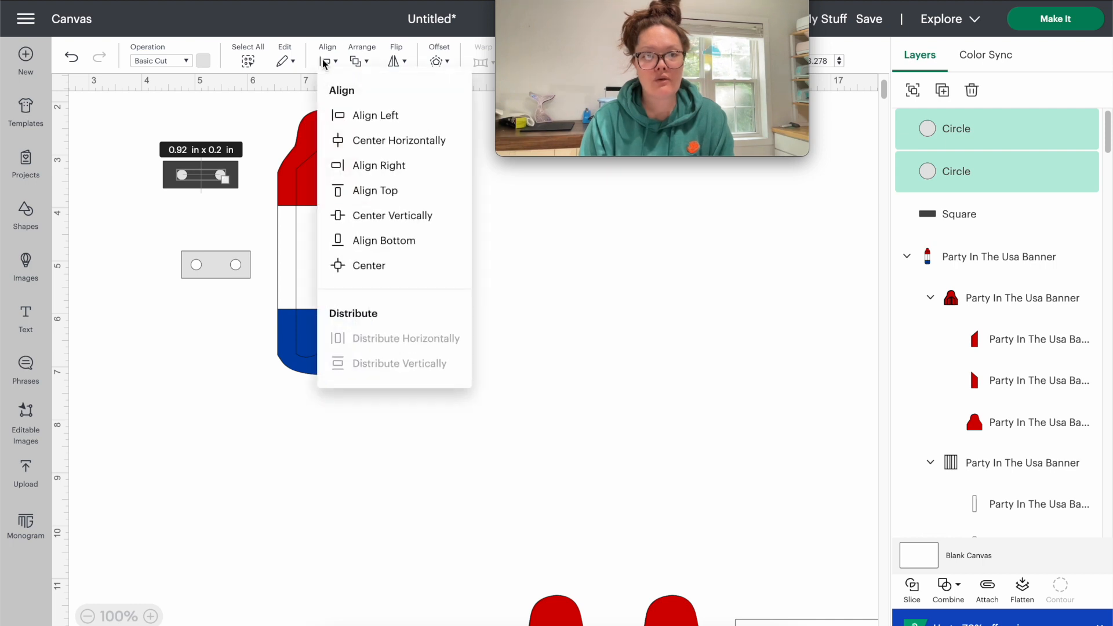
click(336, 189)
key(ctrl+z)
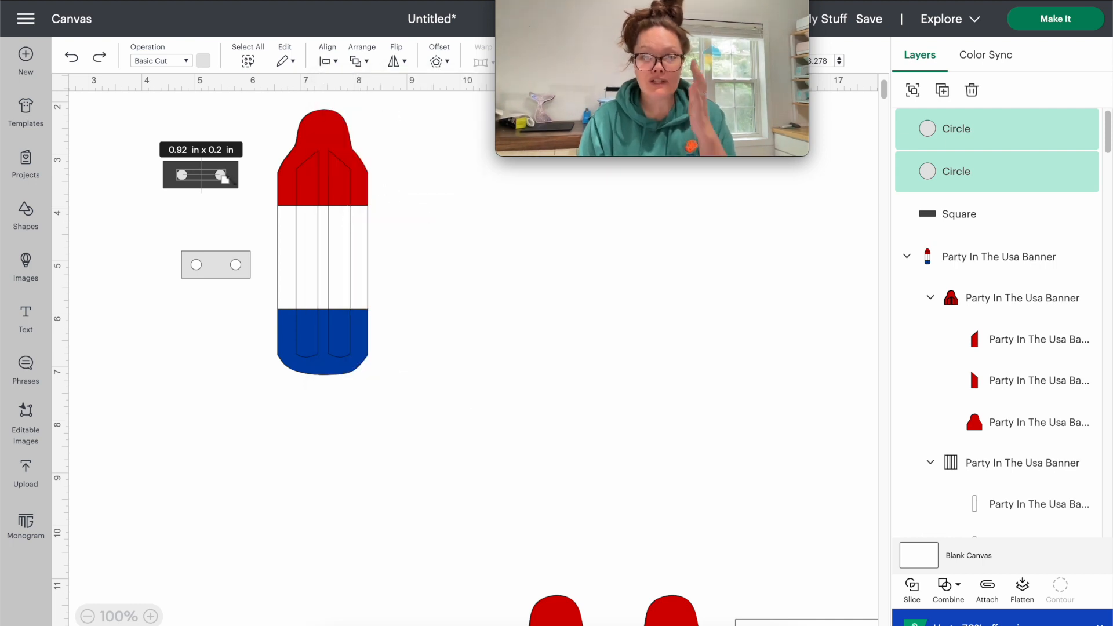
click(949, 585)
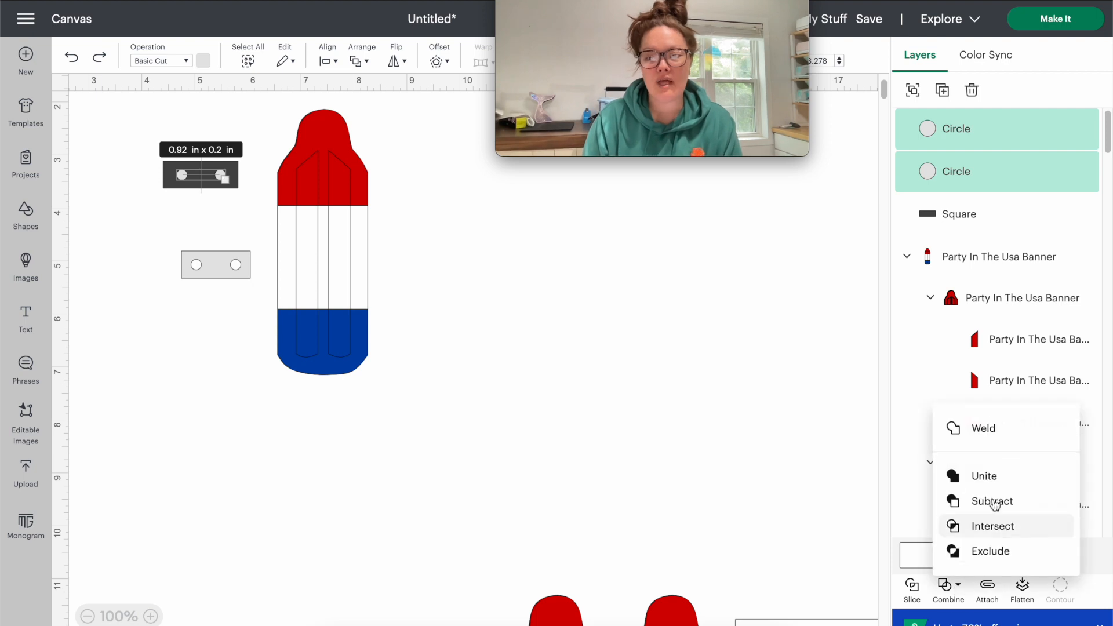
click(984, 429)
- Center the welded circles on the dark rectangle and slice them out of it
drag(95, 130, 258, 223)
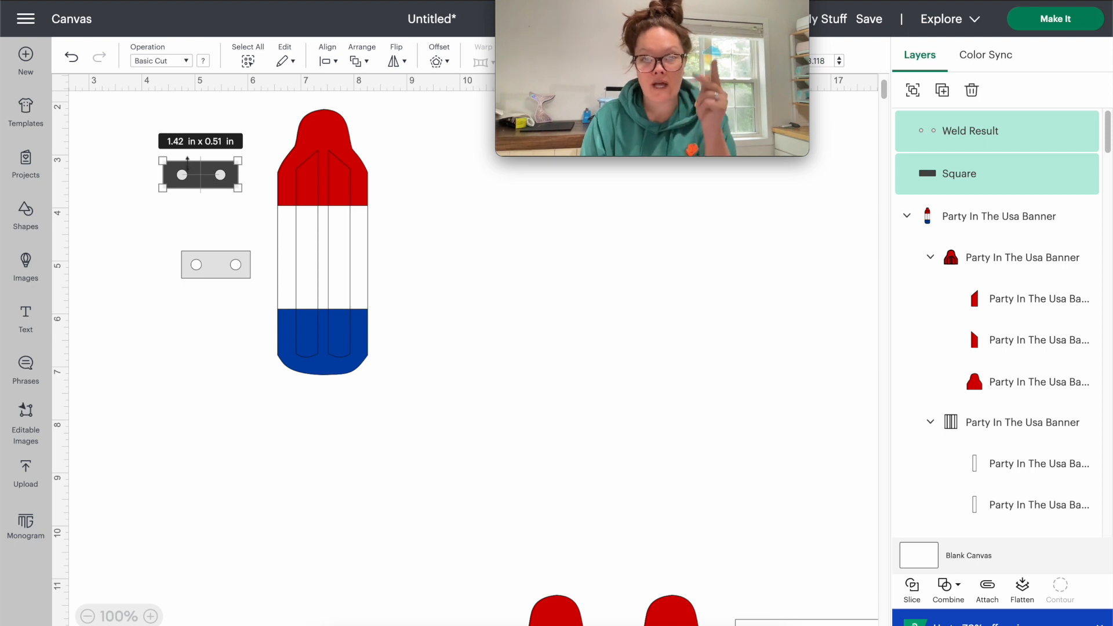
click(328, 61)
click(344, 265)
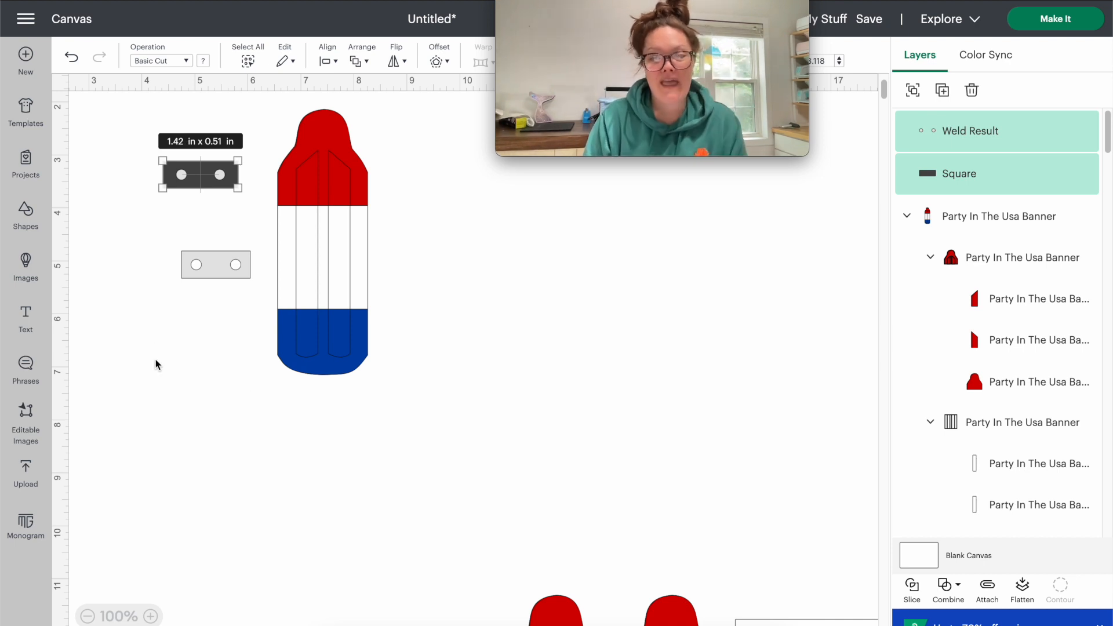
click(914, 599)
- Separate the sliced rectangle from the leftover circle pieces, delete those pieces, and return the rectangle above the original connector
drag(173, 187, 175, 227)
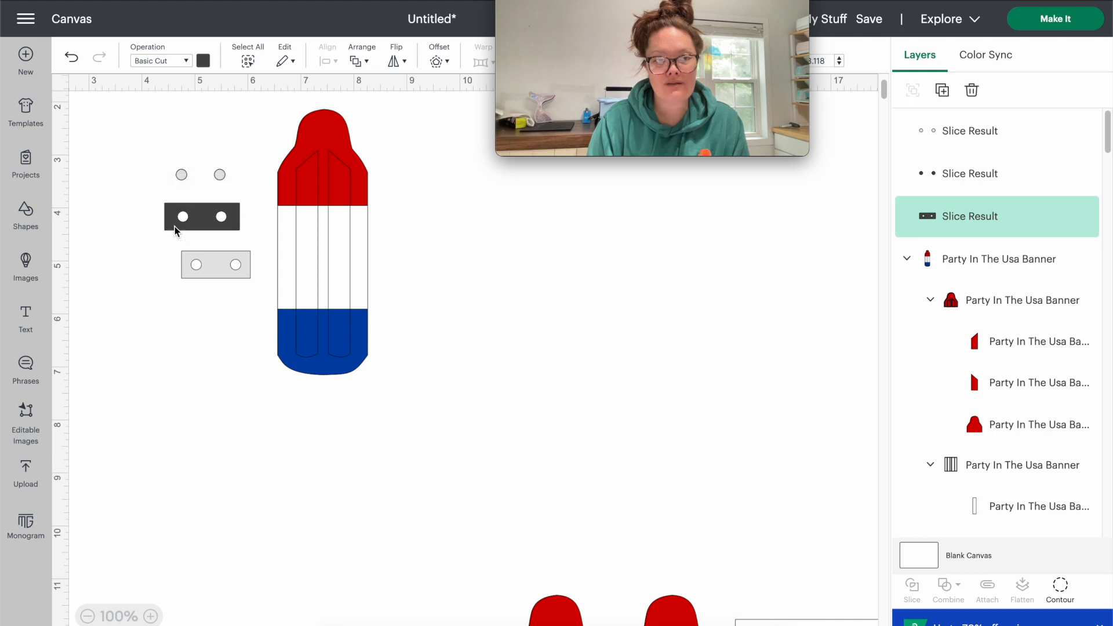
drag(119, 145, 252, 197)
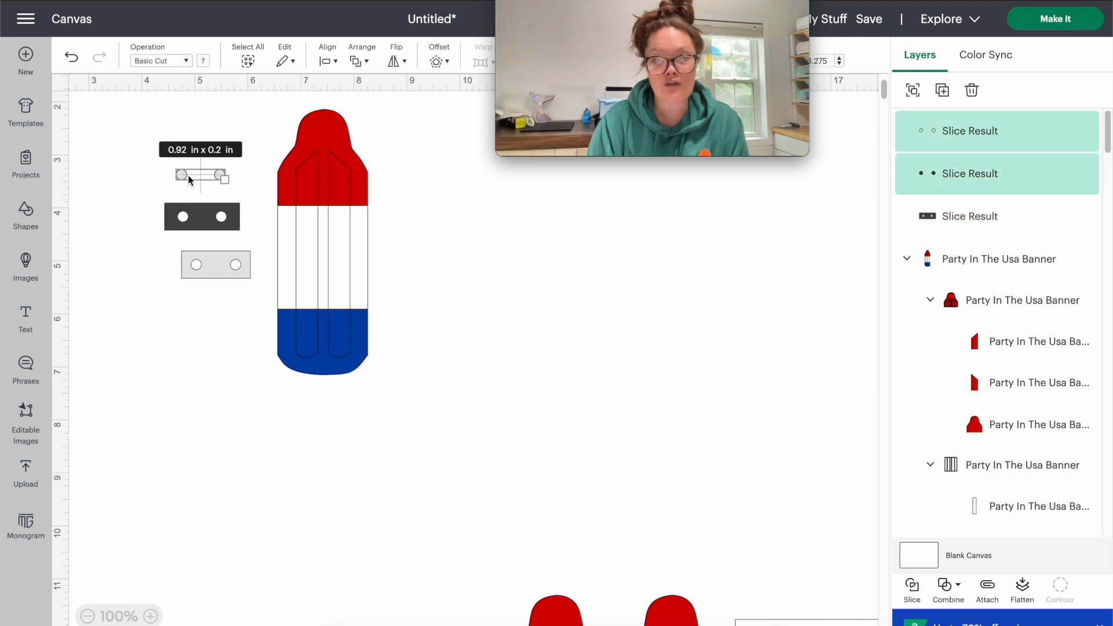
key(Delete)
drag(206, 222, 205, 172)
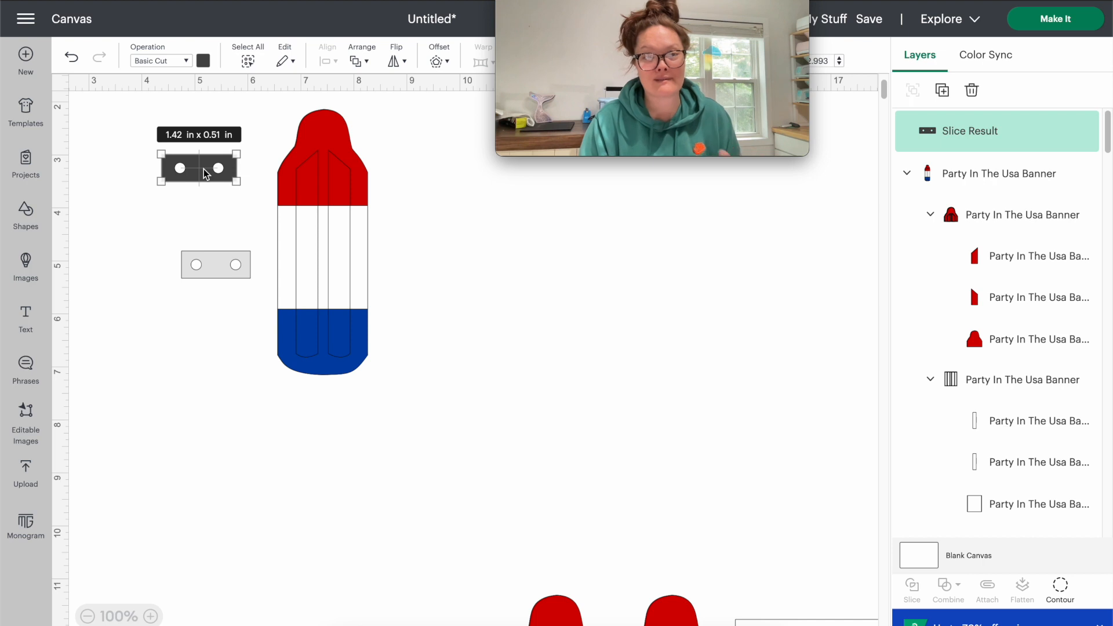
- Color the new two-hole rectangle the same light gray as the original connector and move it onto the popsicle's red section
click(203, 61)
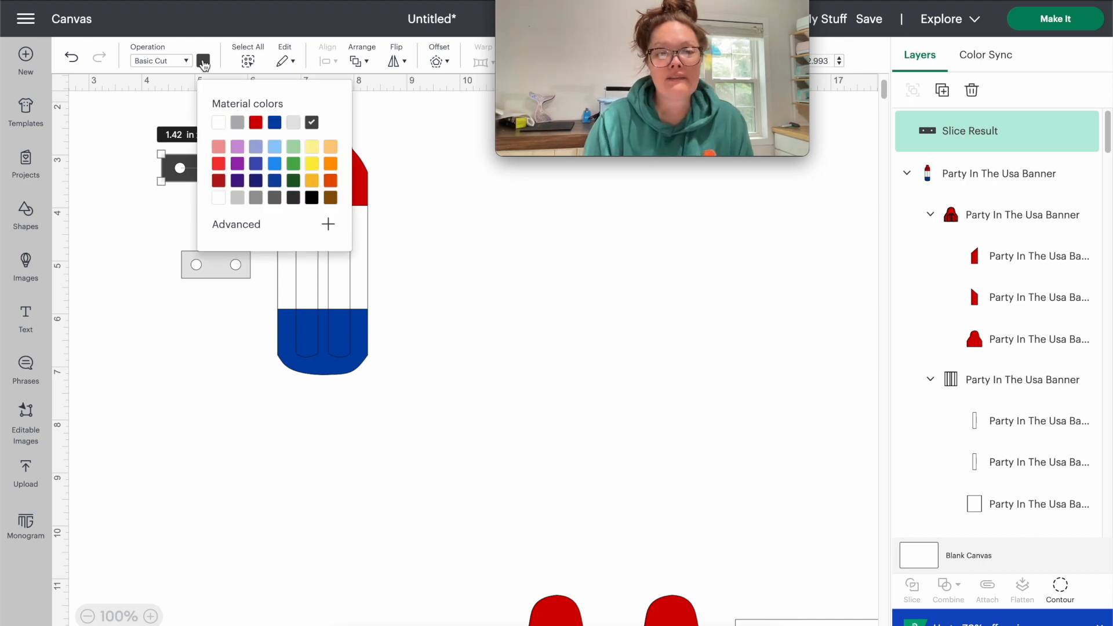
click(298, 123)
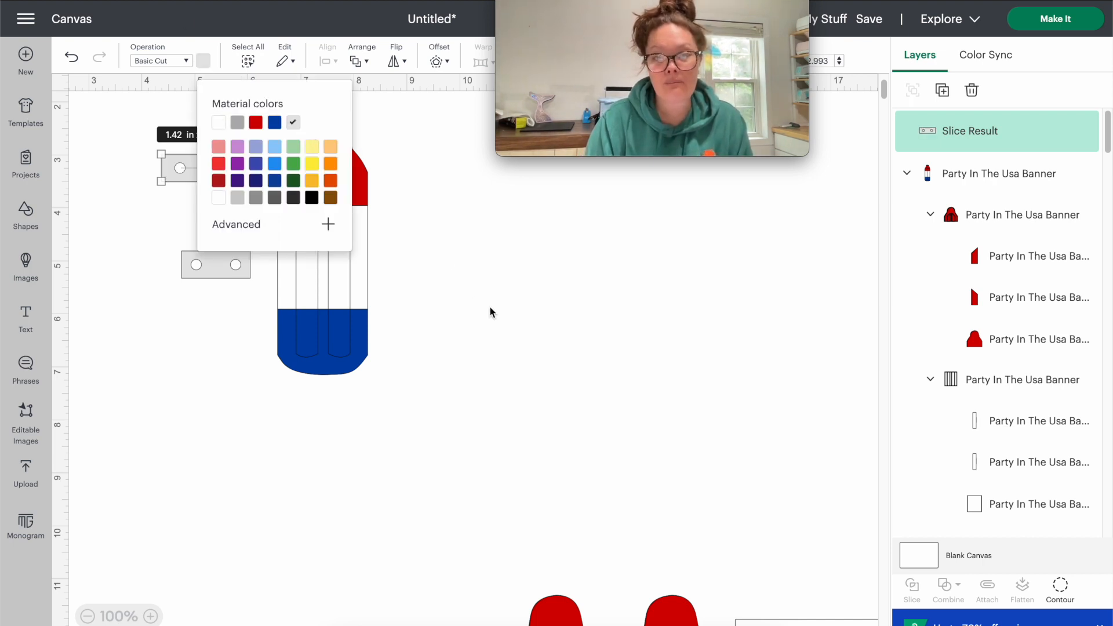
click(489, 307)
drag(204, 168, 215, 187)
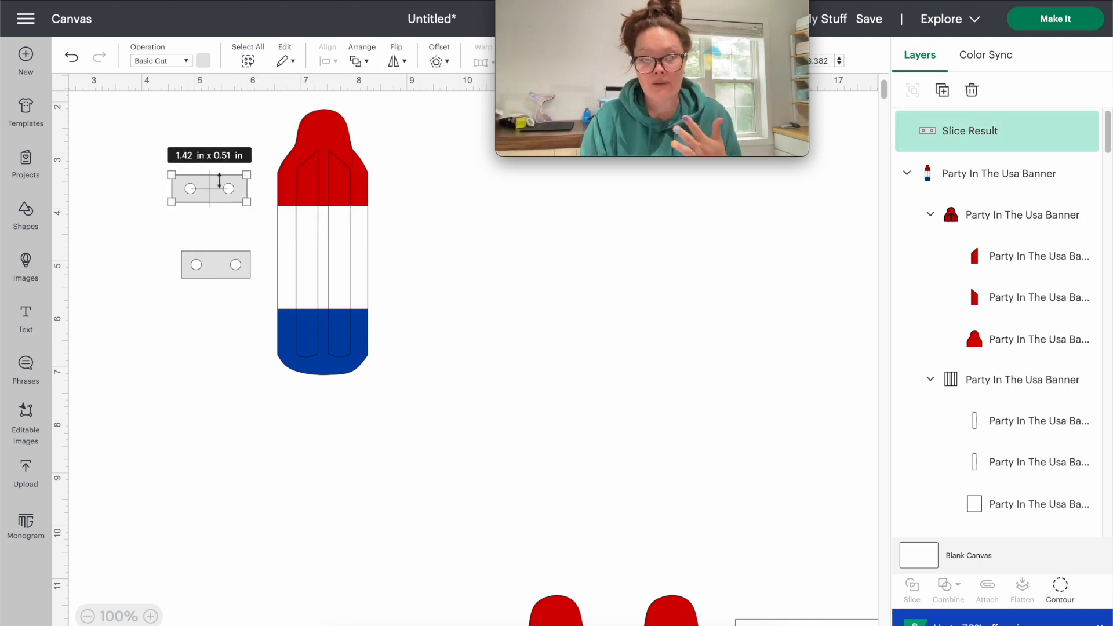
drag(214, 196, 331, 195)
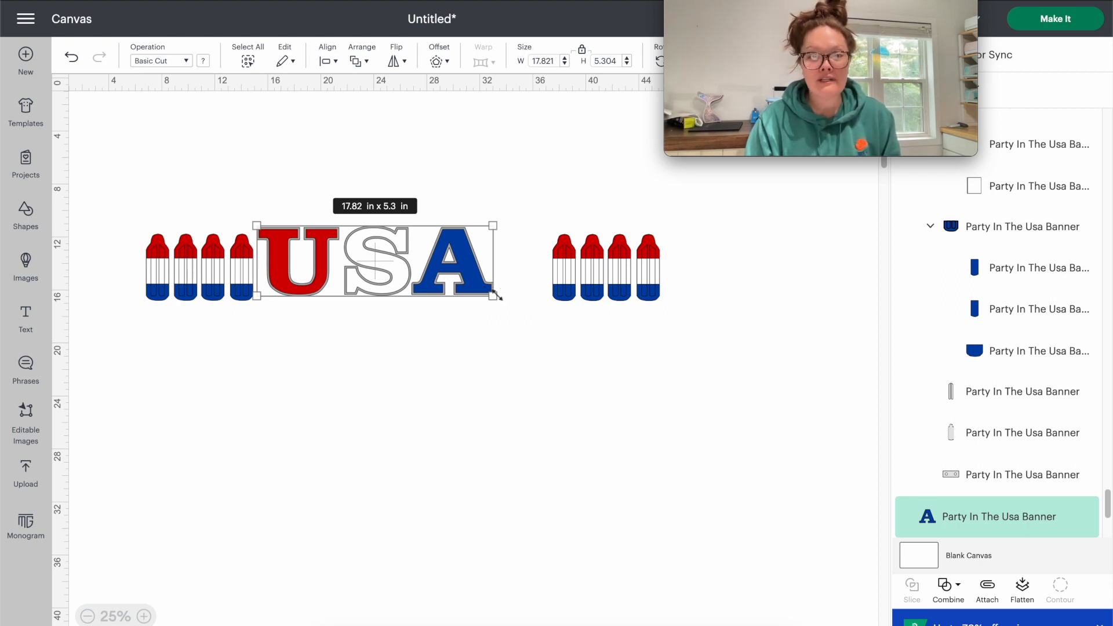
- Enlarge the USA letters to about 21.43 by 6.38 in and position them between the two groups of popsicles
drag(304, 162, 503, 312)
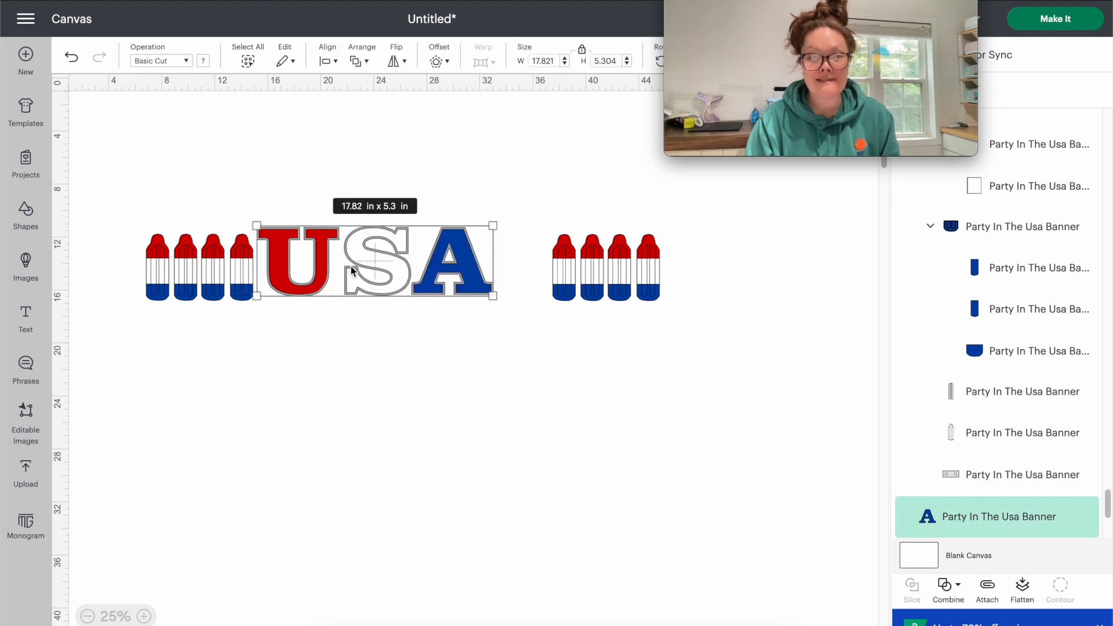
drag(487, 299, 537, 310)
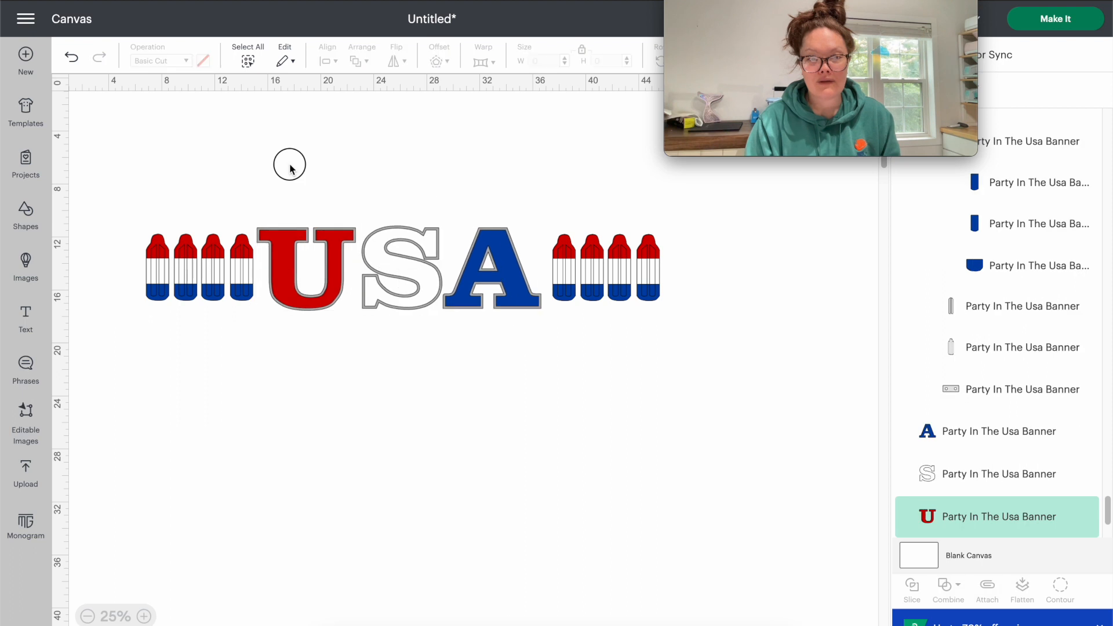
click(284, 174)
drag(284, 173, 311, 327)
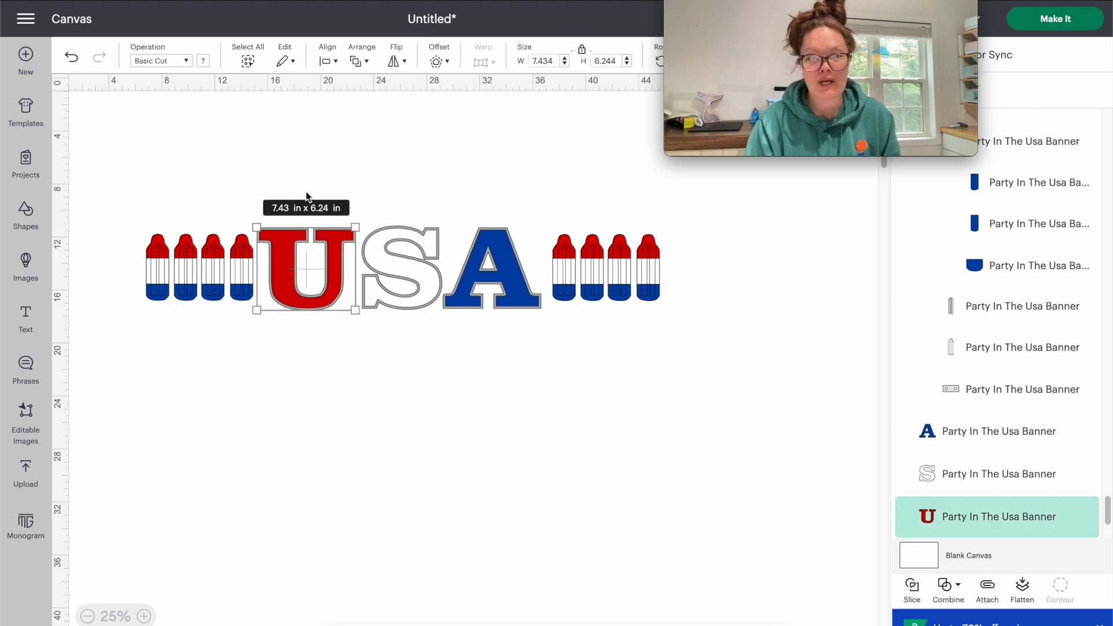
drag(300, 188, 510, 293)
drag(751, 3, 828, 182)
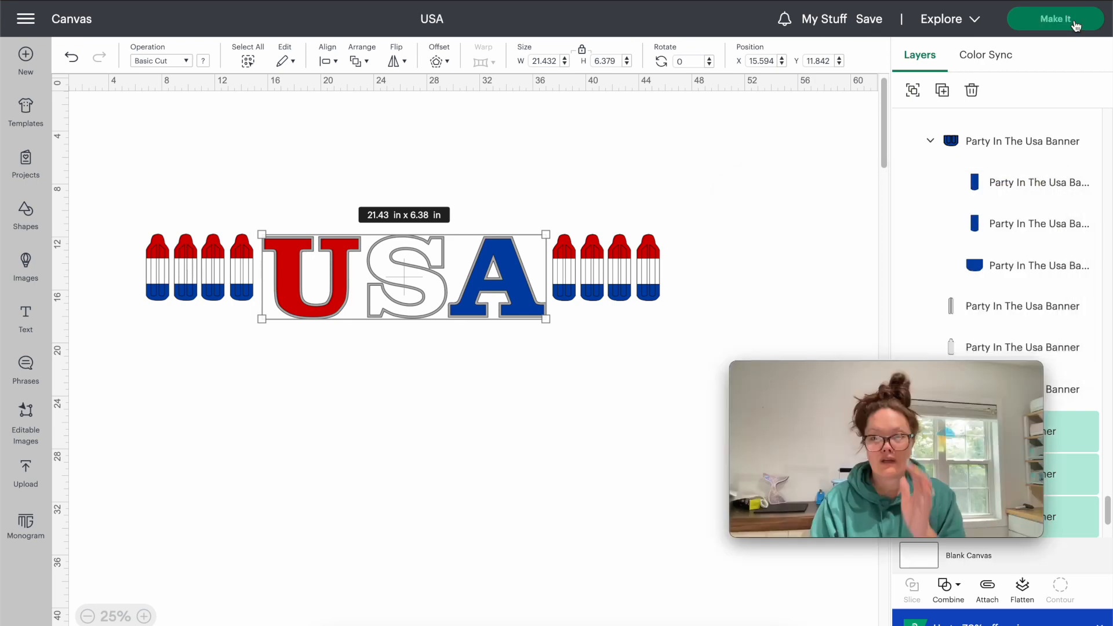
- Send the design to mat preparation and inspect mats 2 and 3 holding the gray U and A
click(1043, 19)
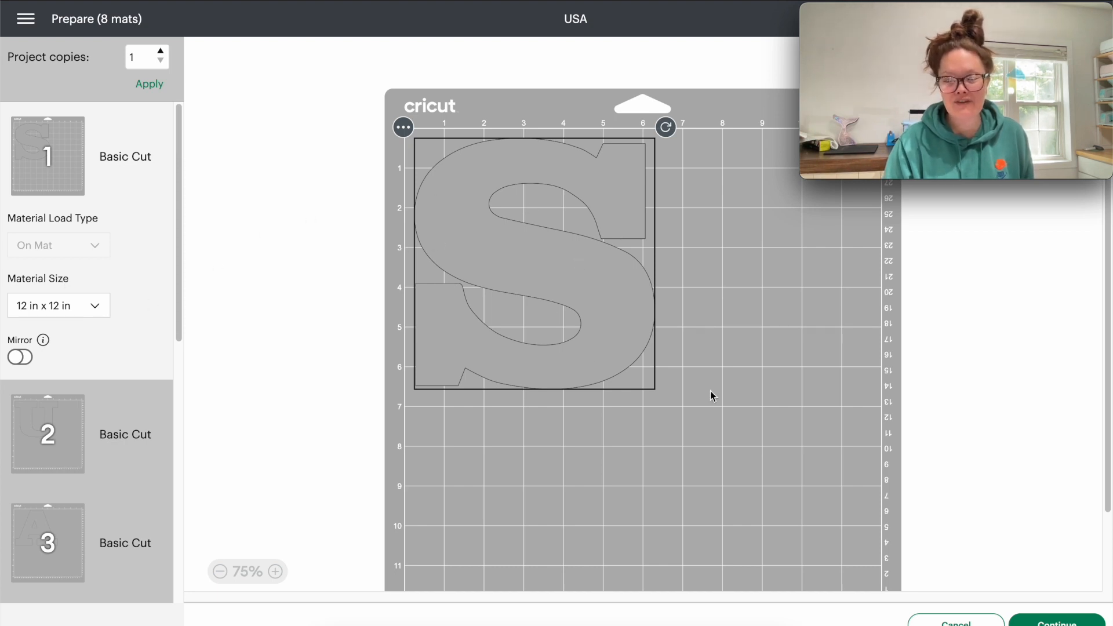
scroll(747, 398, down, 1)
click(43, 416)
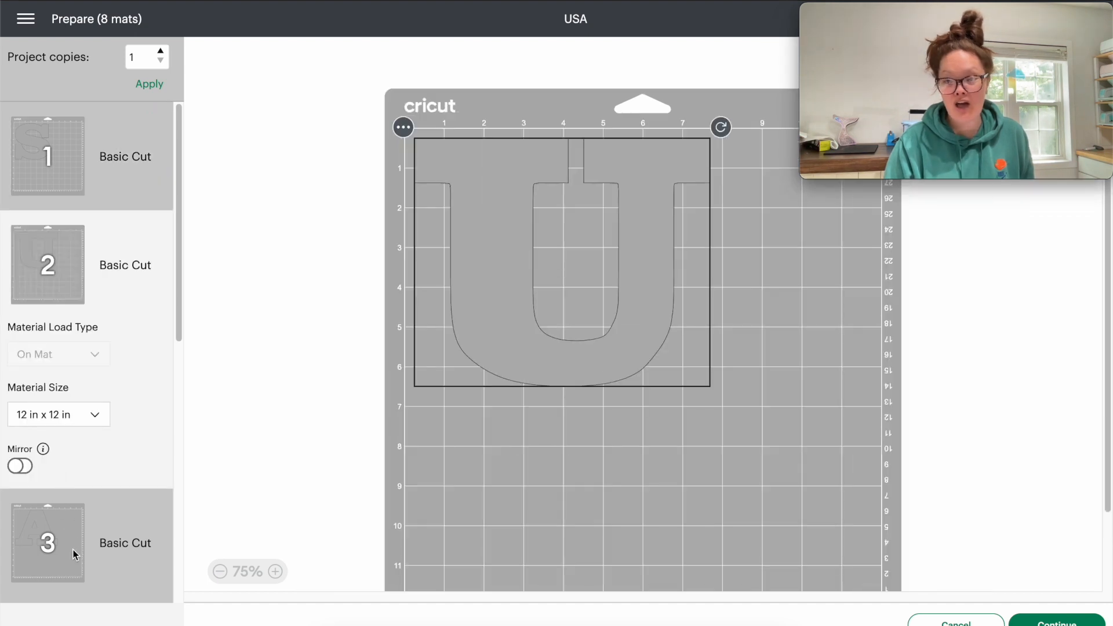
click(73, 550)
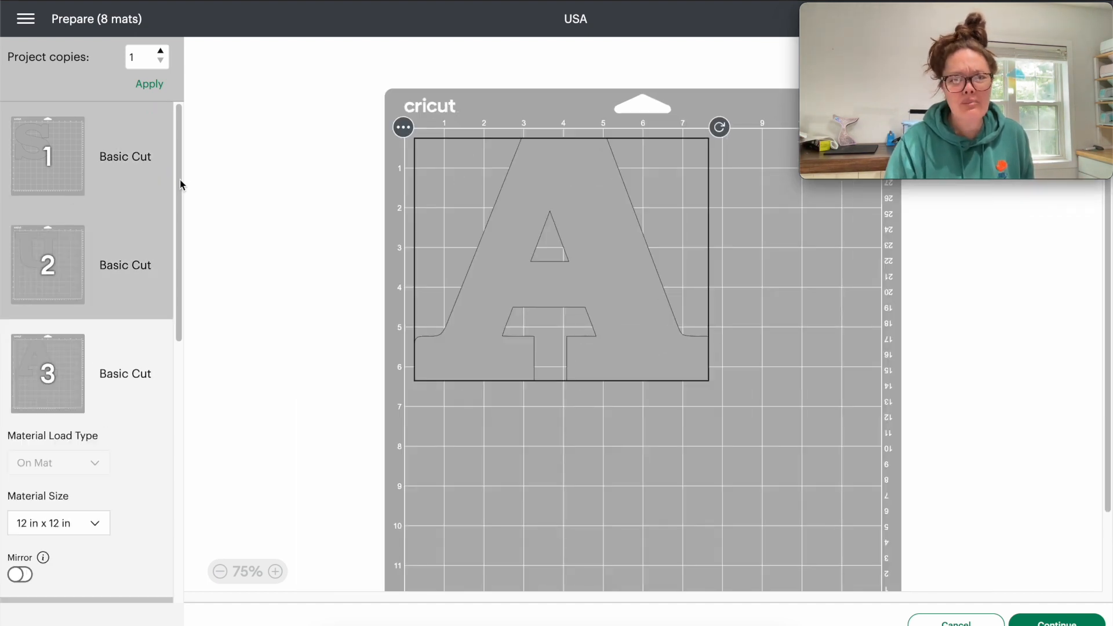
- Shift the letter A to the lower right of mat 3 and transfer it to mat 1 with the S
drag(583, 264, 889, 527)
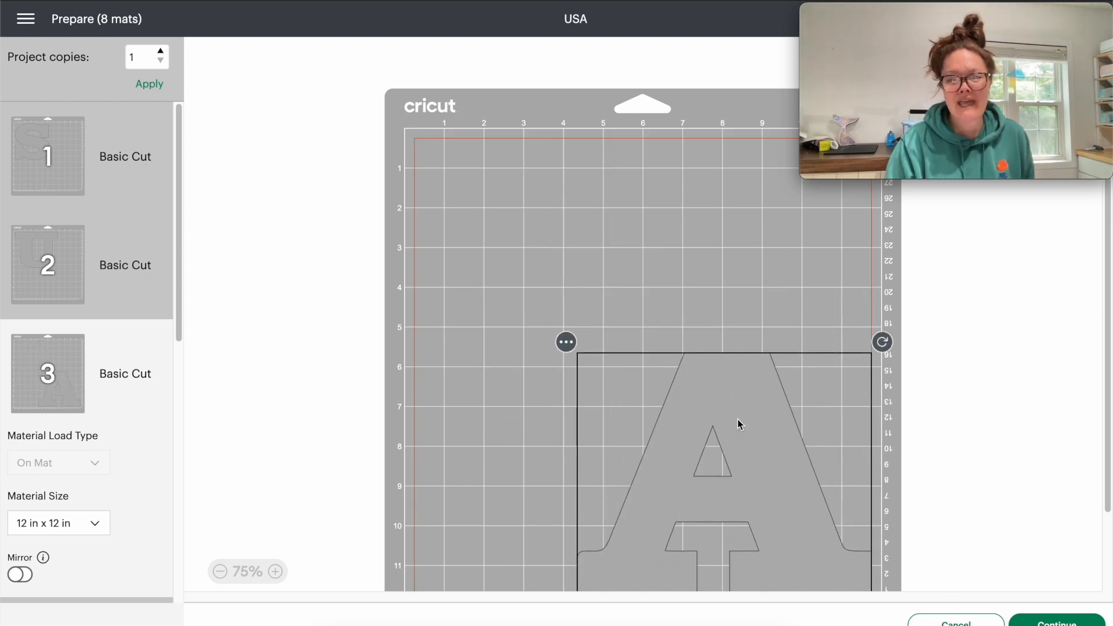
click(568, 346)
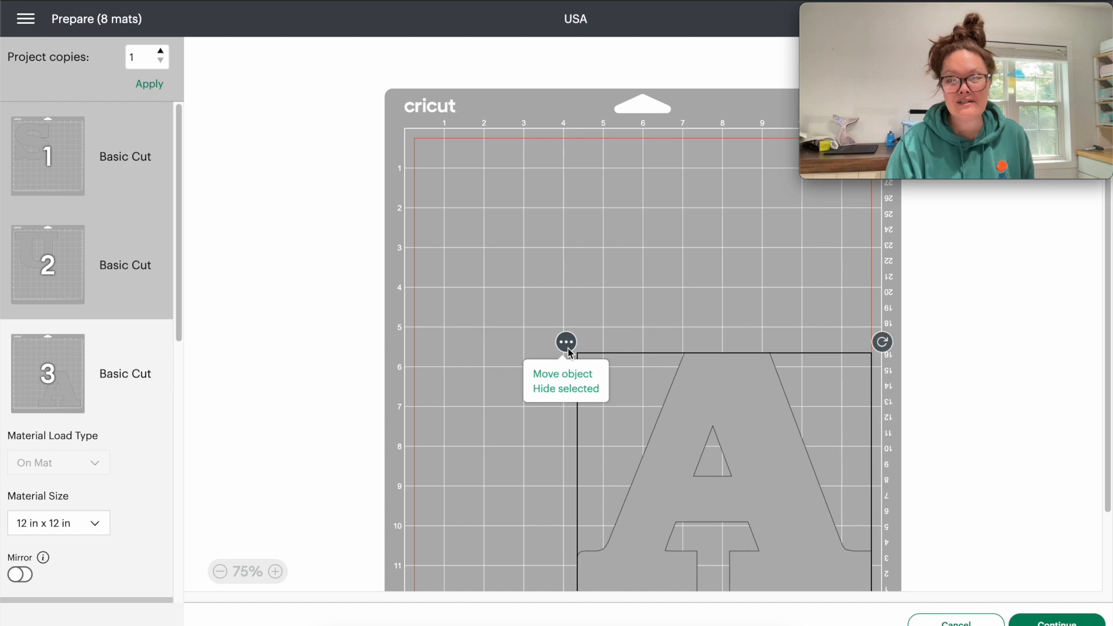
click(561, 375)
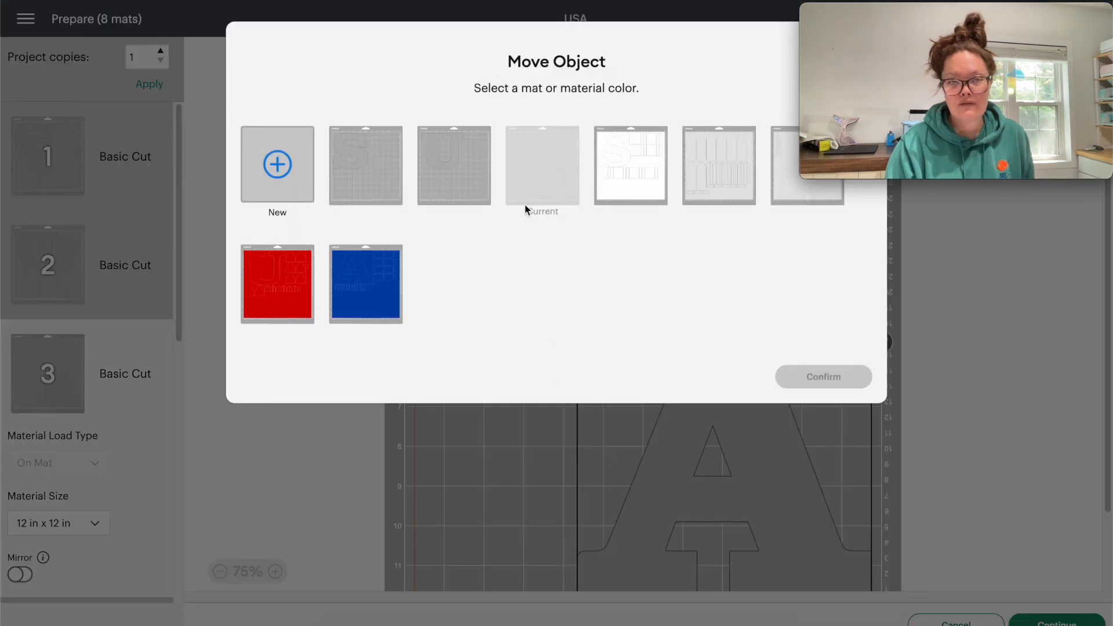
click(369, 176)
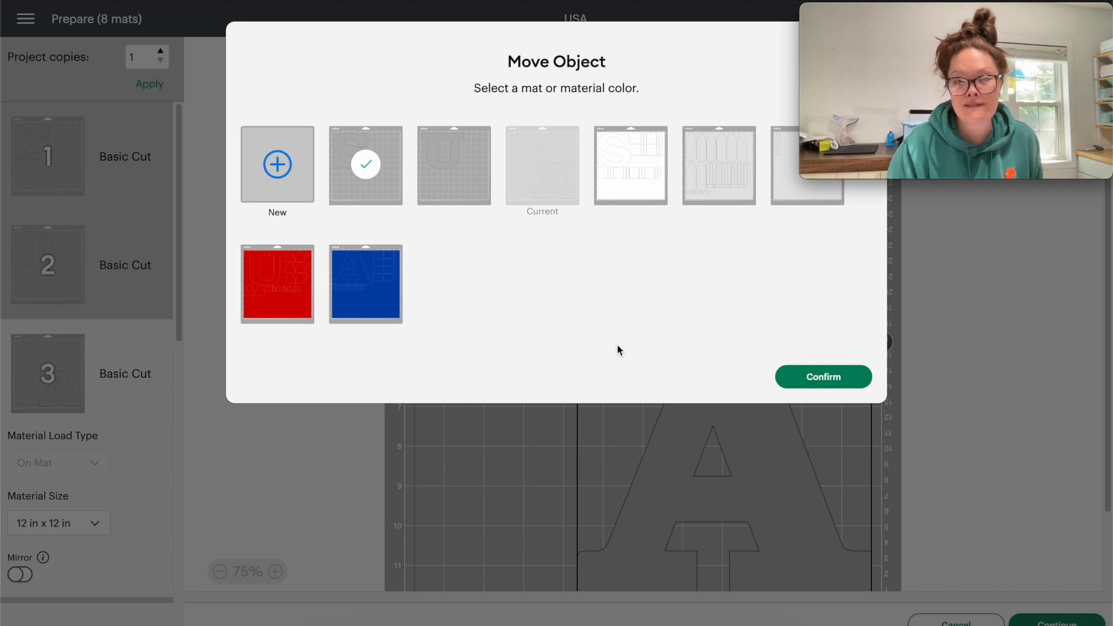
click(848, 384)
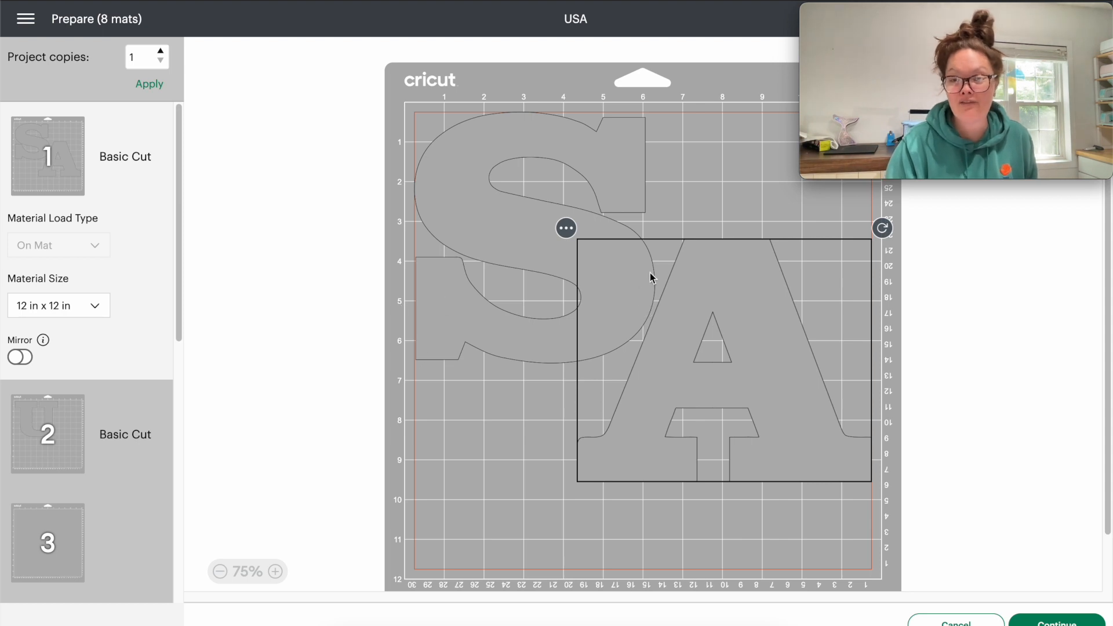
- Nudge the letter A slightly upward on mat 1 so it nests closely beside the S outline
drag(664, 329, 668, 325)
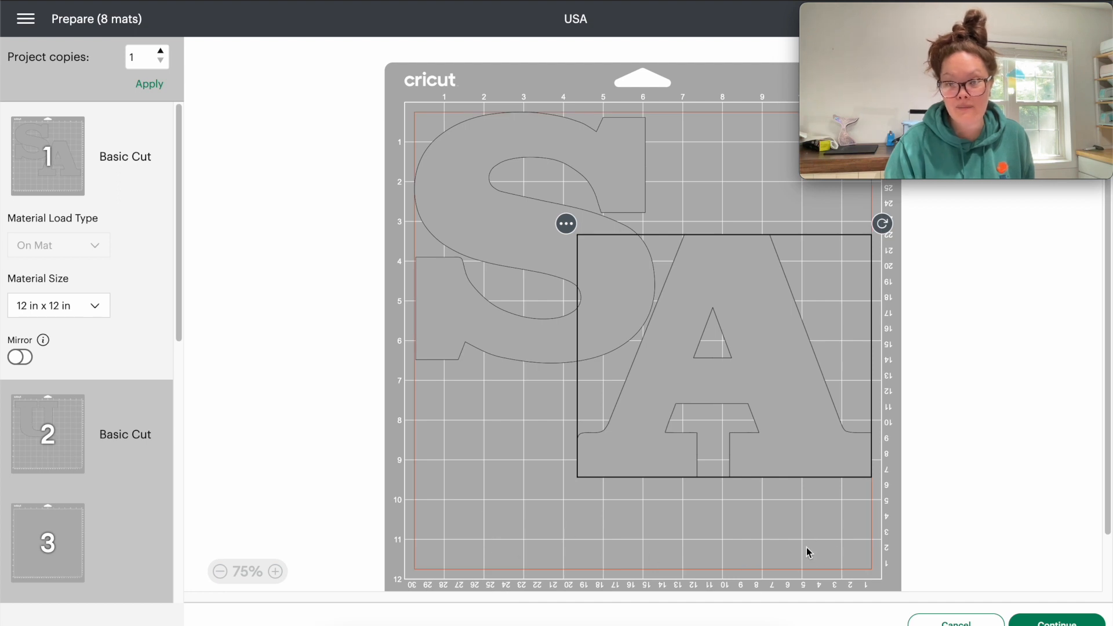
click(652, 320)
click(691, 330)
mouse_move(690, 330)
mouse_down()
mouse_move(706, 316)
mouse_move(711, 336)
mouse_up()
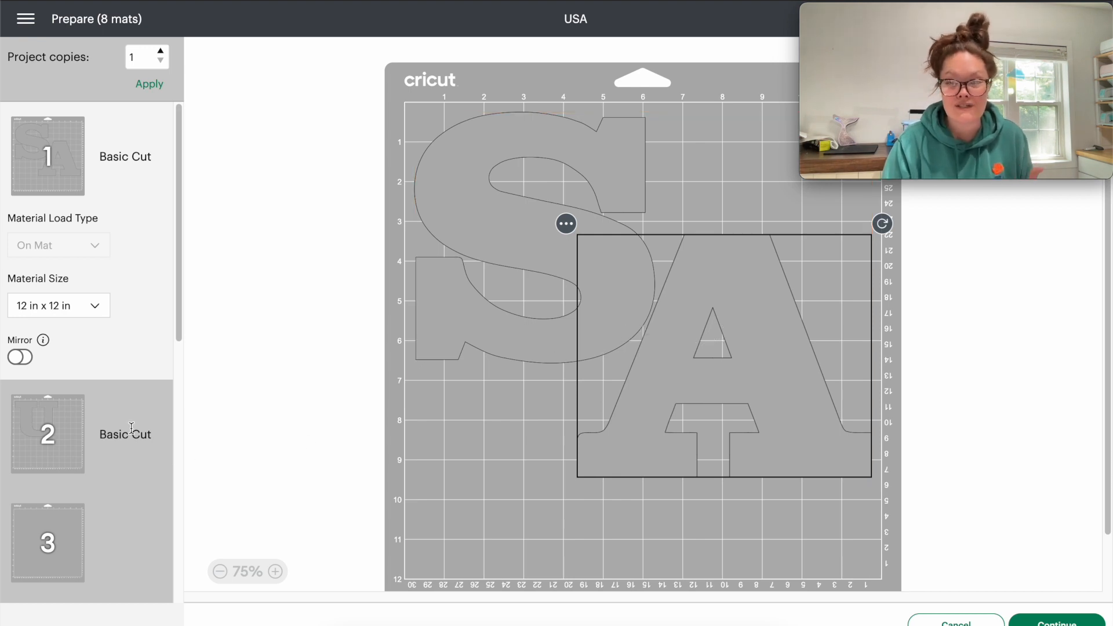
- On mat 4, move the end group of rectangular strips from below the S into the gap beside it, under the other two rows
scroll(438, 265, down, 5)
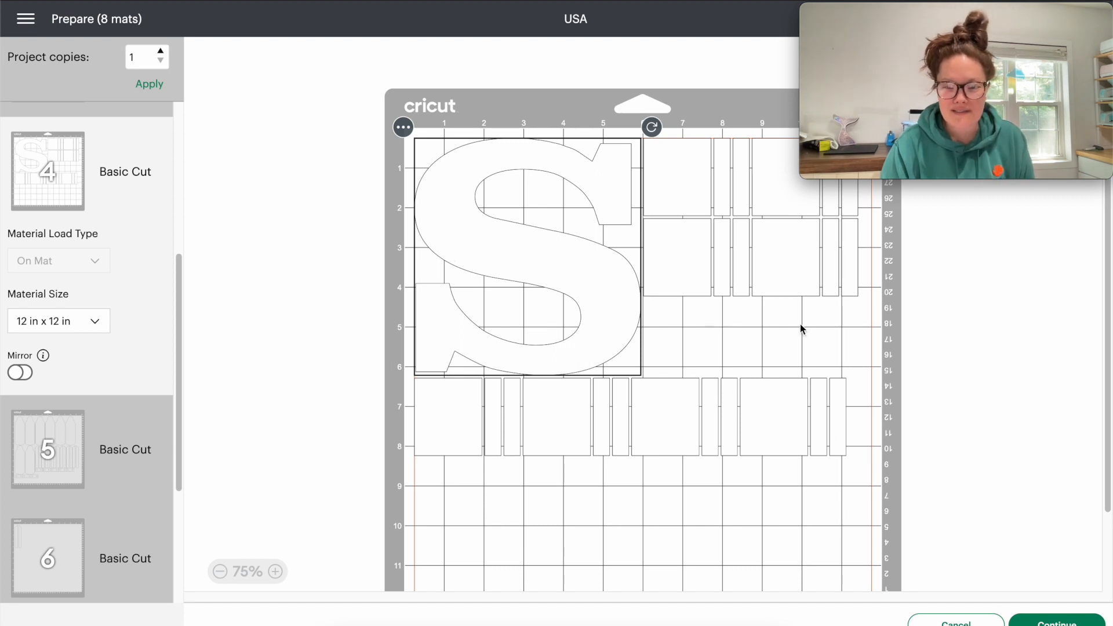
click(850, 510)
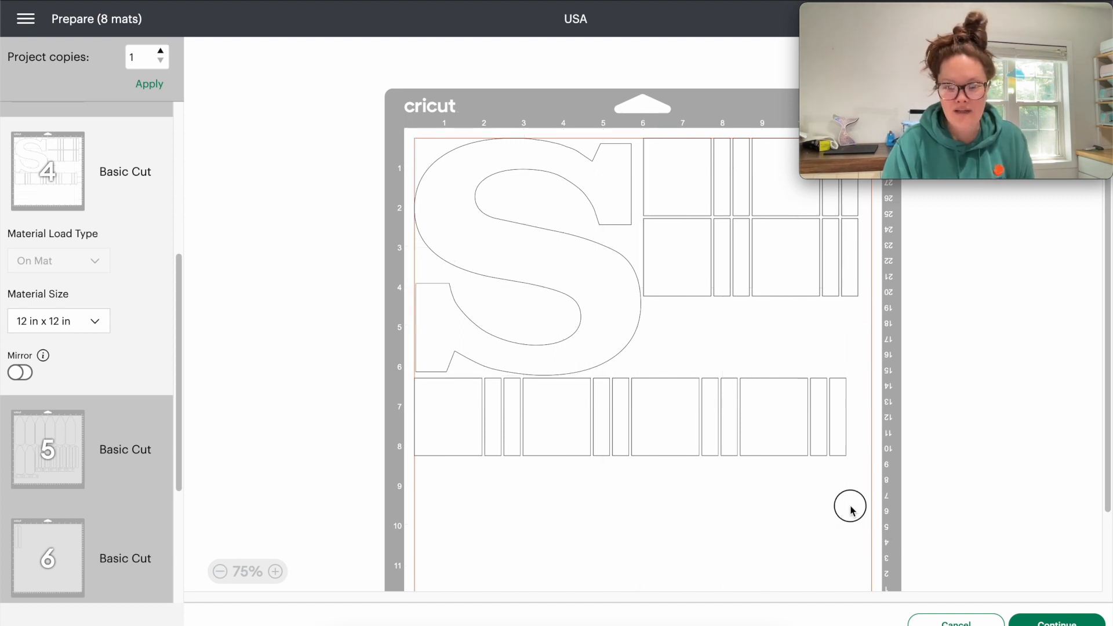
drag(850, 506, 664, 436)
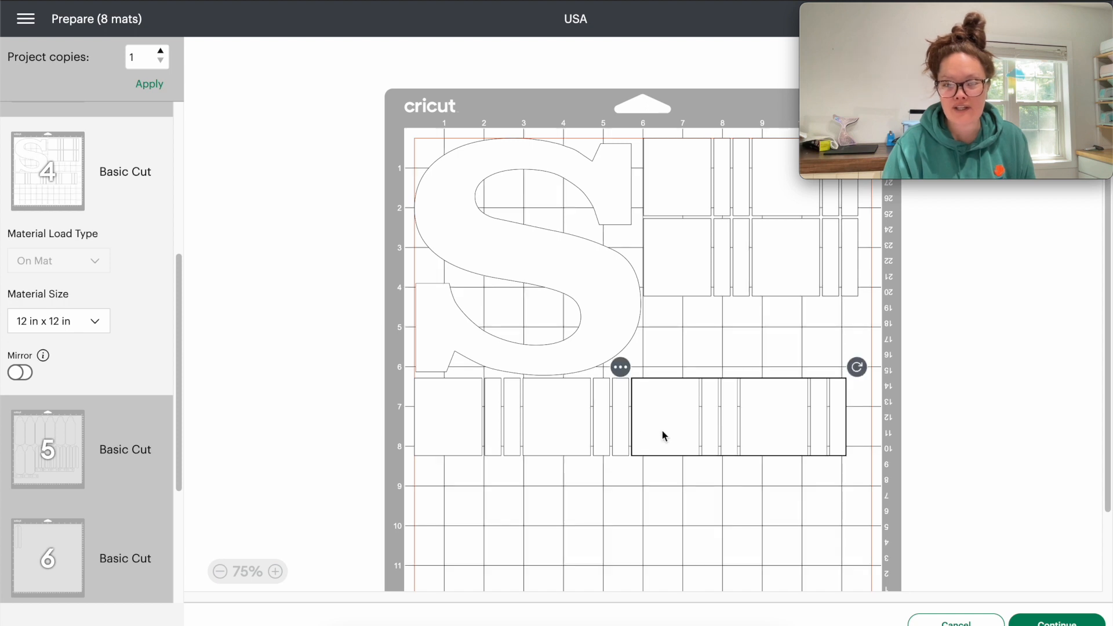
drag(664, 436, 675, 356)
click(675, 433)
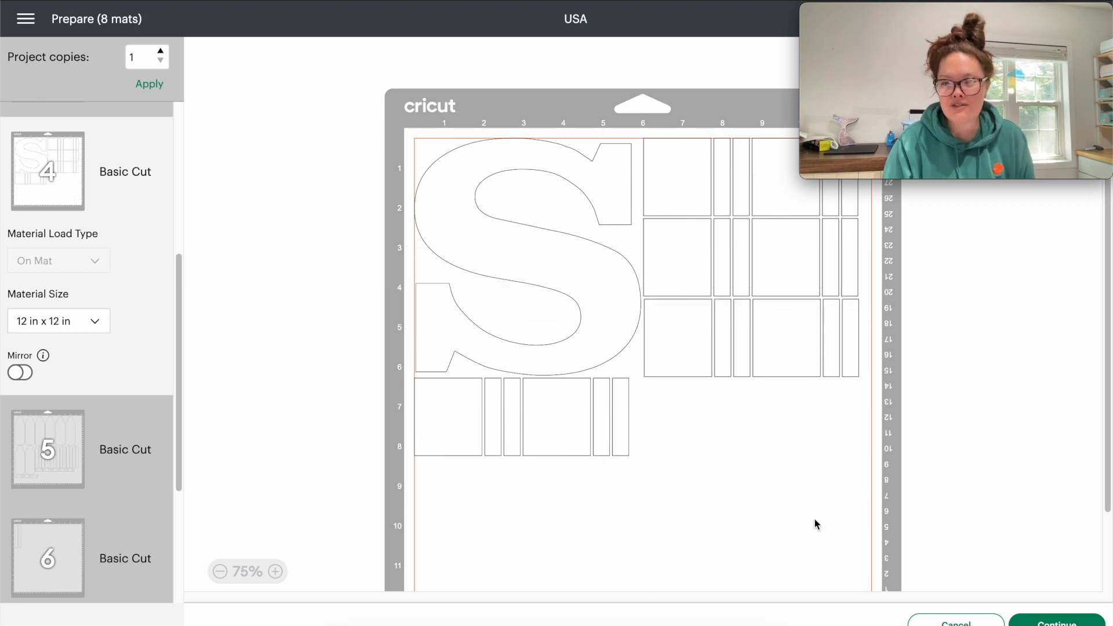
- Shift the two pointed strips to the lower right of mat 6 and transfer them to mat 5
click(121, 457)
click(83, 553)
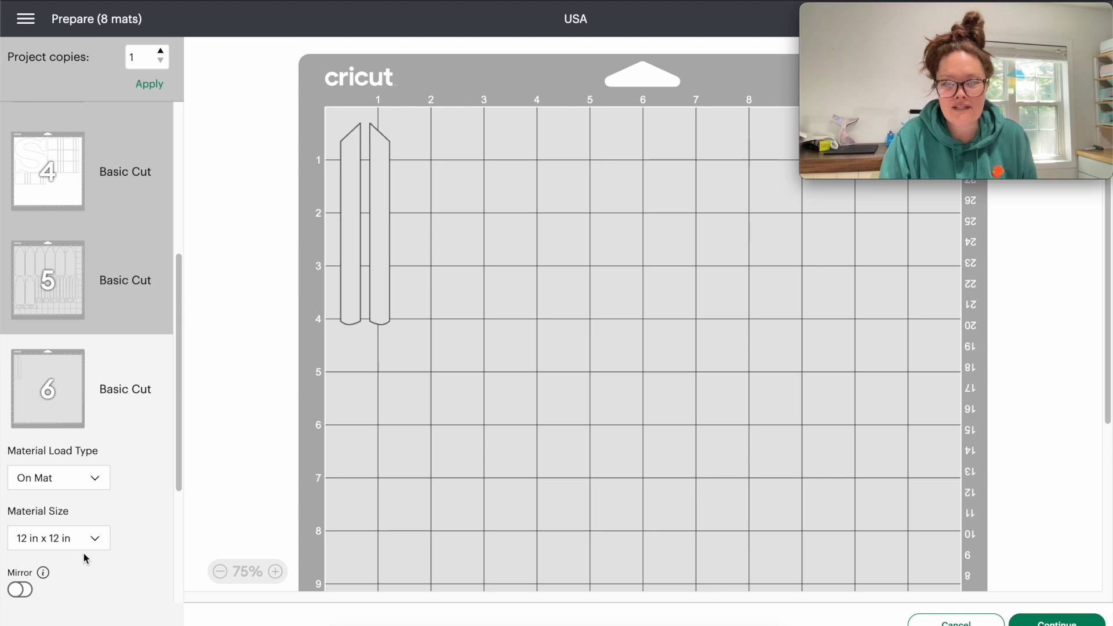
drag(428, 198, 891, 572)
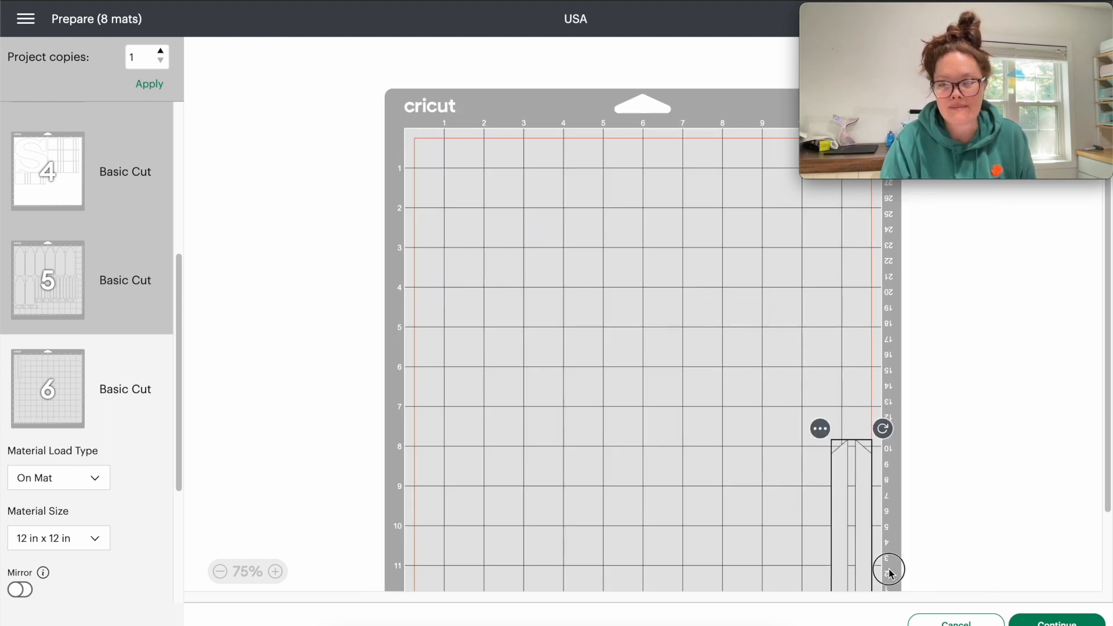
click(819, 430)
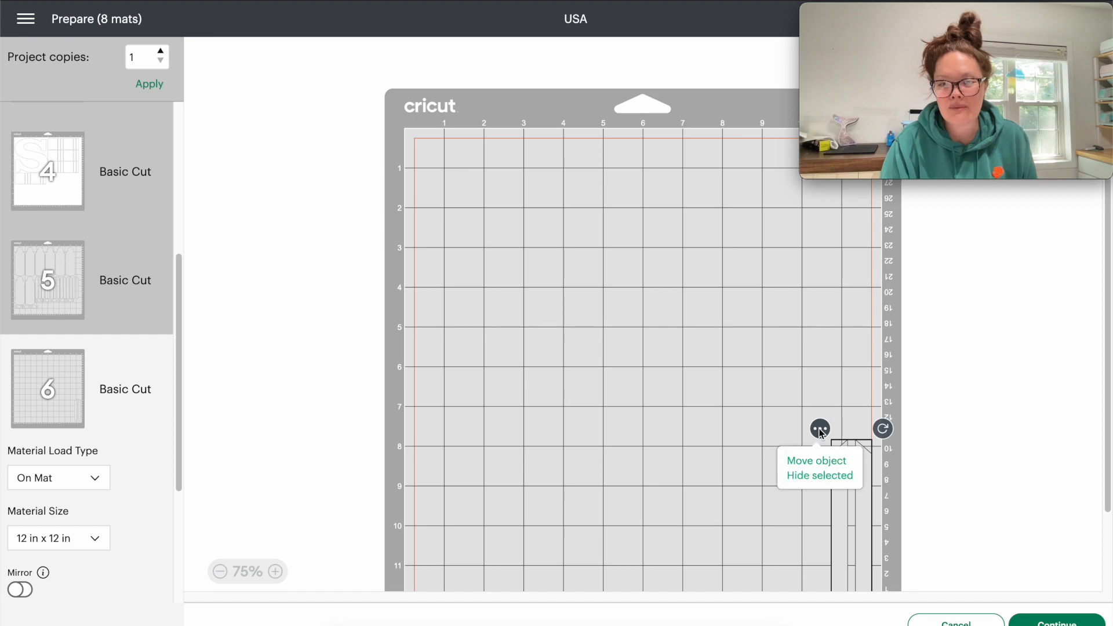
click(807, 468)
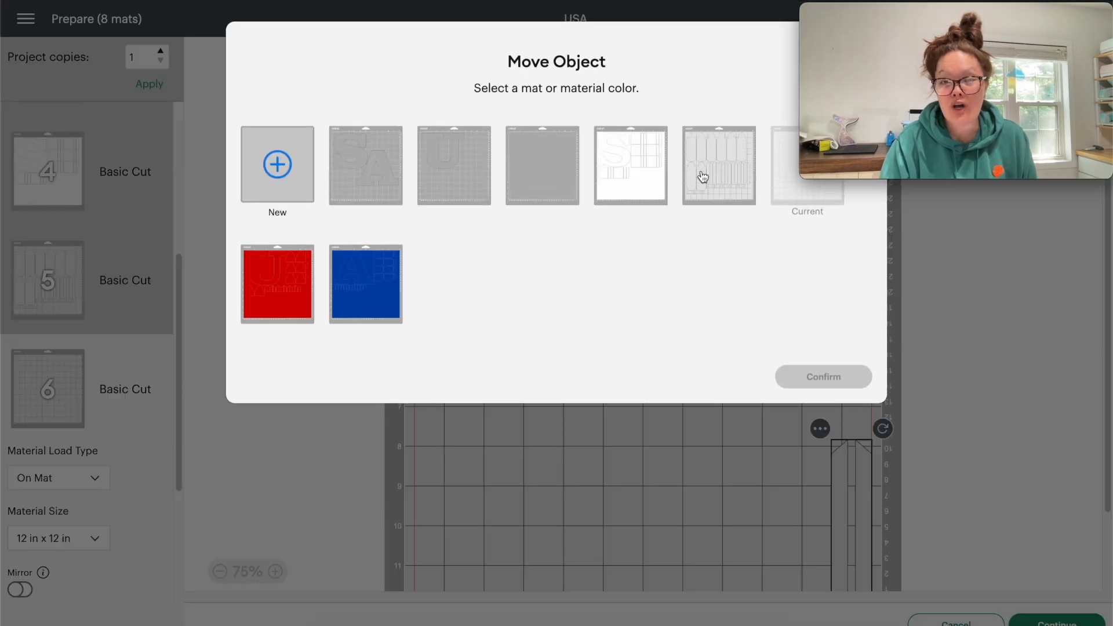
click(719, 165)
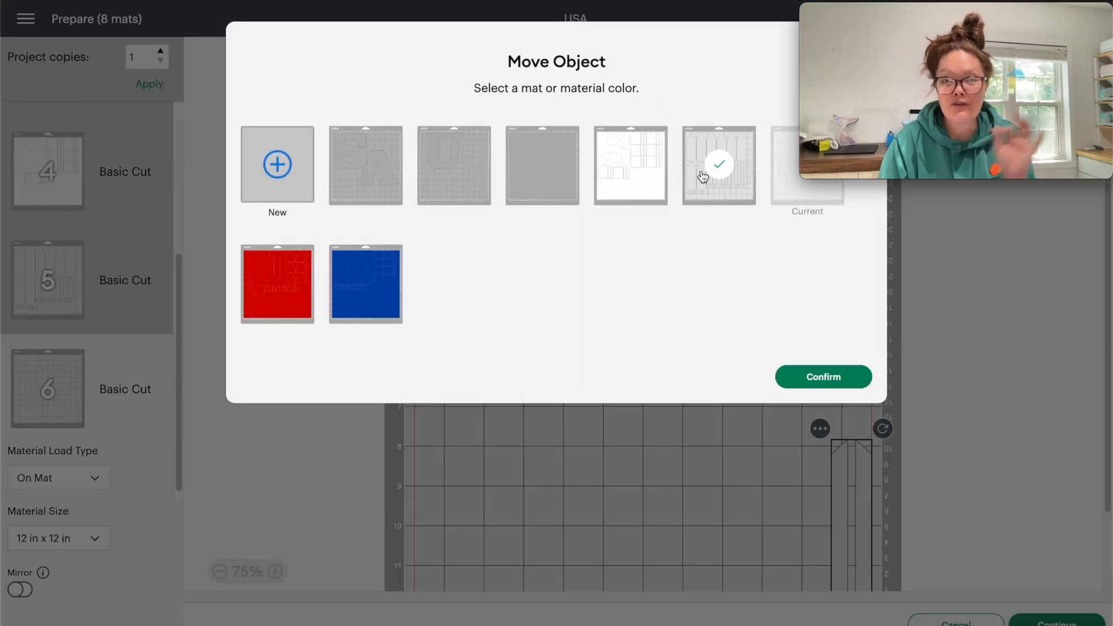
click(833, 383)
- Rotate the two transferred strips to lie horizontally and fit them into the empty space below the two-hole connectors on mat 5
drag(845, 507, 807, 508)
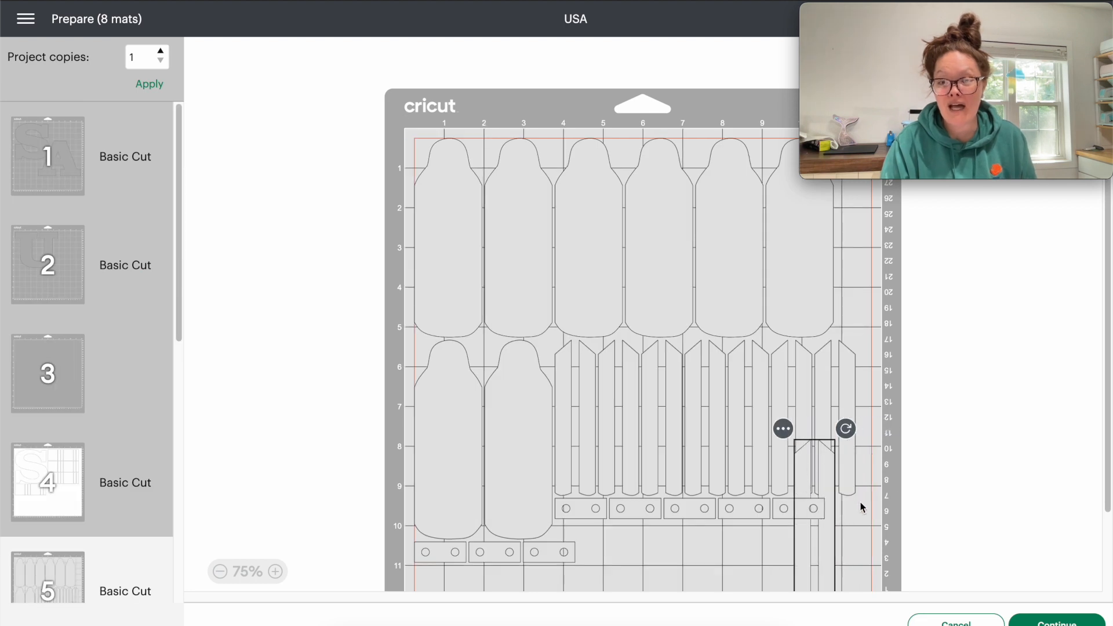
scroll(862, 486, down, 2)
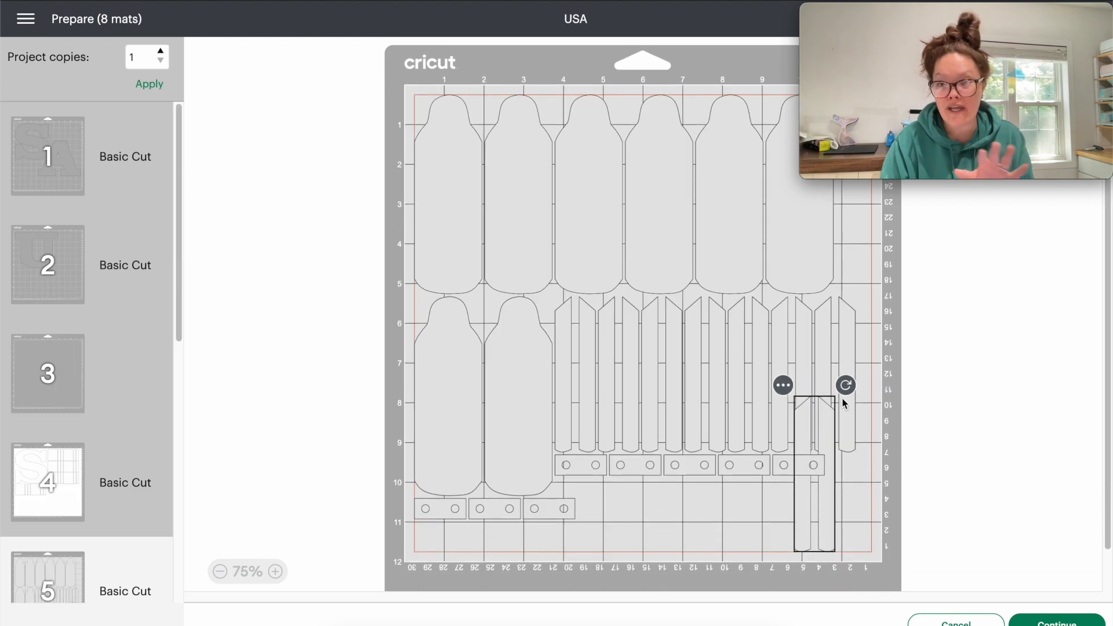
drag(845, 385, 724, 519)
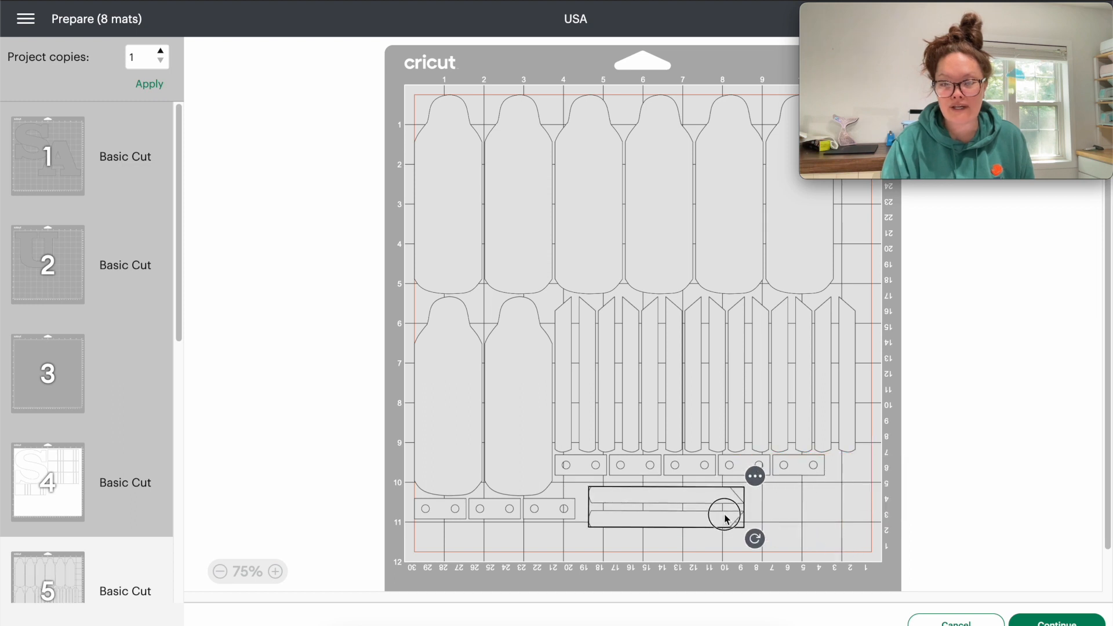
- Review the remaining mats, including the blue mat 8, and proceed from mat preparation to the cutting stage
scroll(371, 508, down, 1)
scroll(88, 500, down, 4)
scroll(88, 501, down, 5)
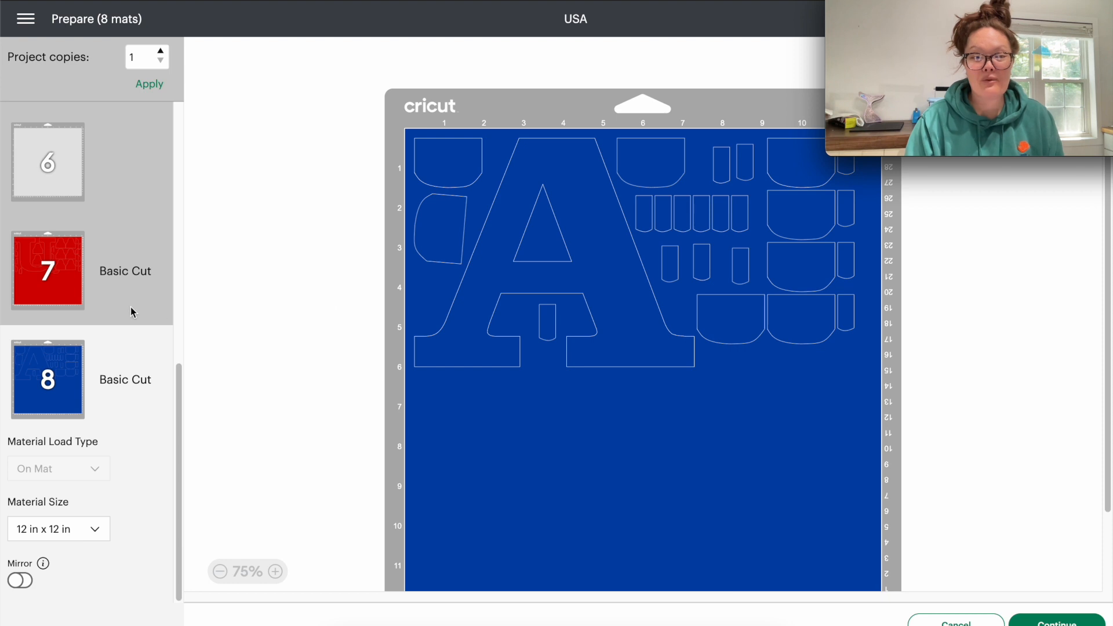
scroll(131, 307, up, 9)
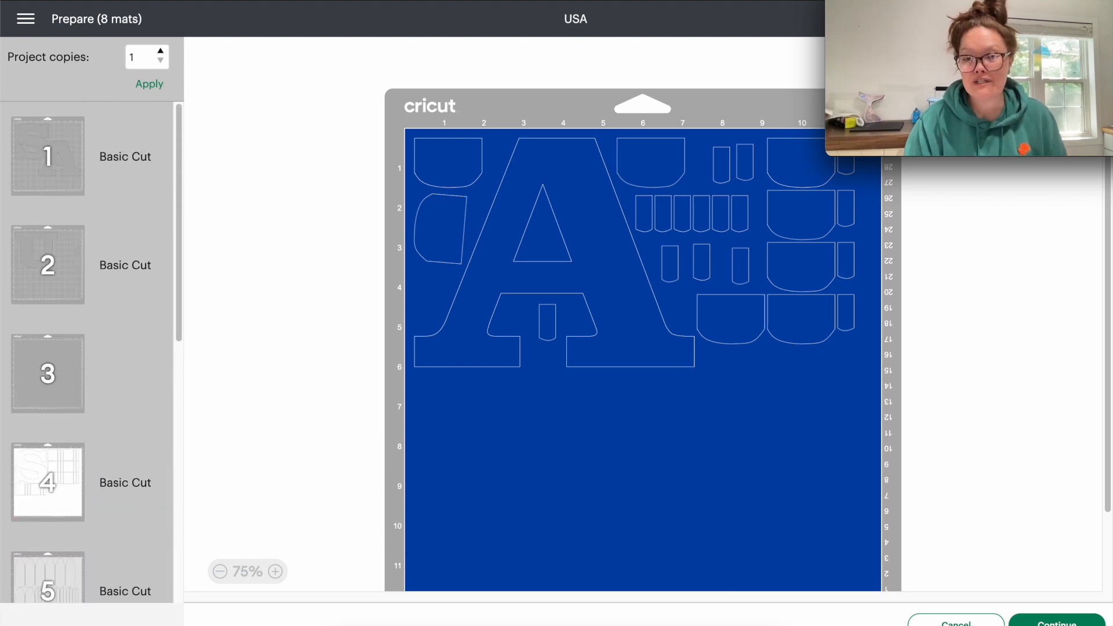
click(1055, 624)
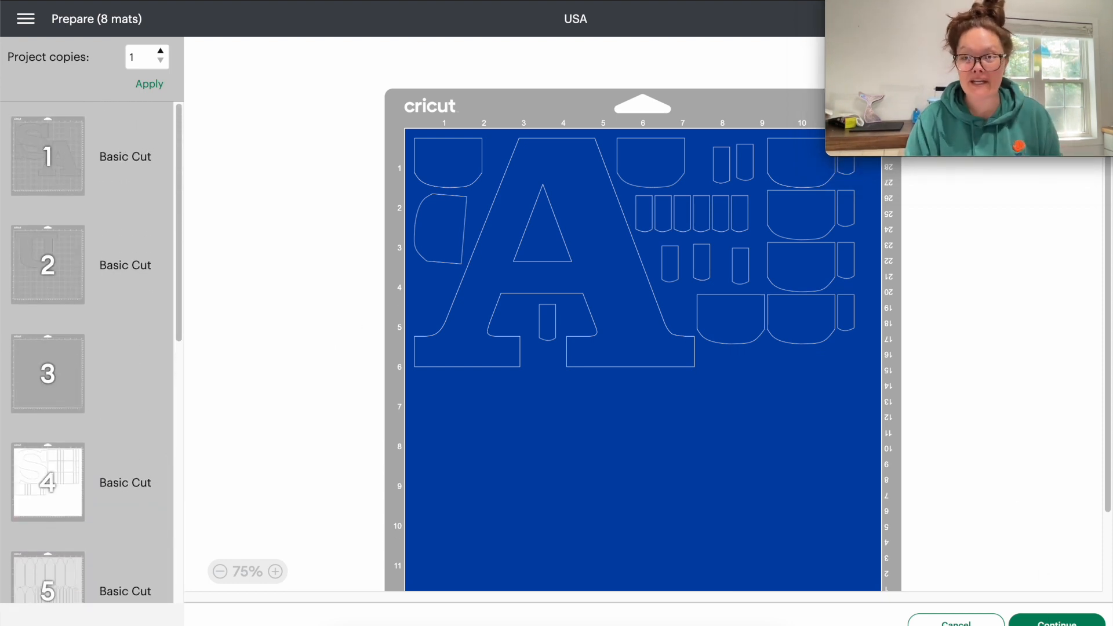